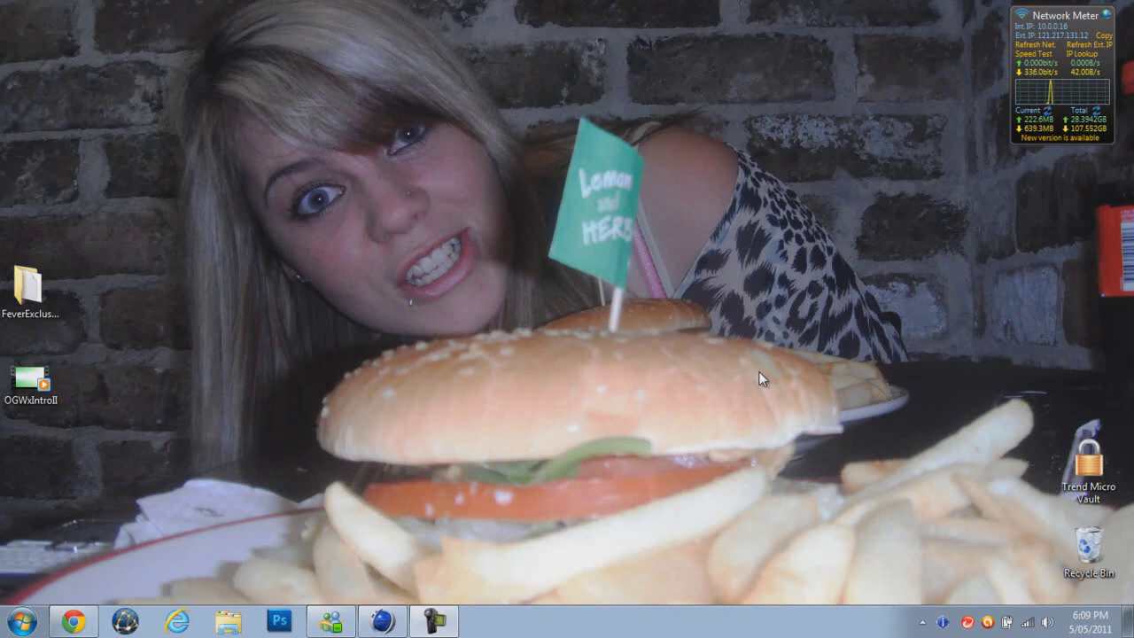
# - Launch Adobe Photoshop CS5 from the Windows 7 taskbar
pyautogui.click(292, 618)
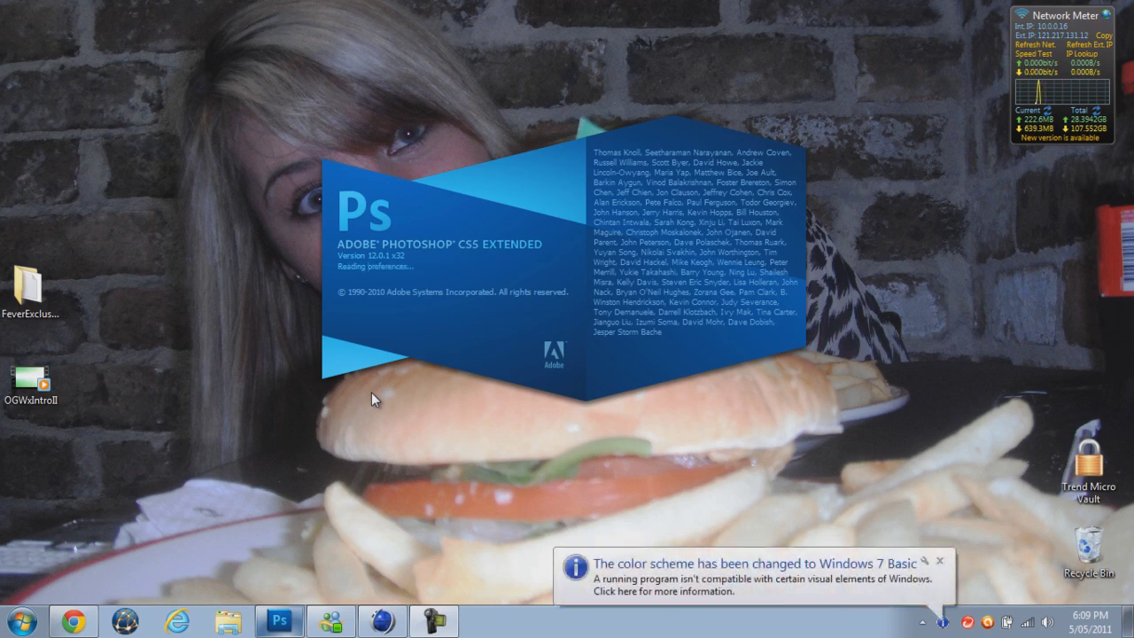
# - Dismiss the colour scheme notice and open FeverExclusive.psd from the recent files list
pyautogui.click(939, 560)
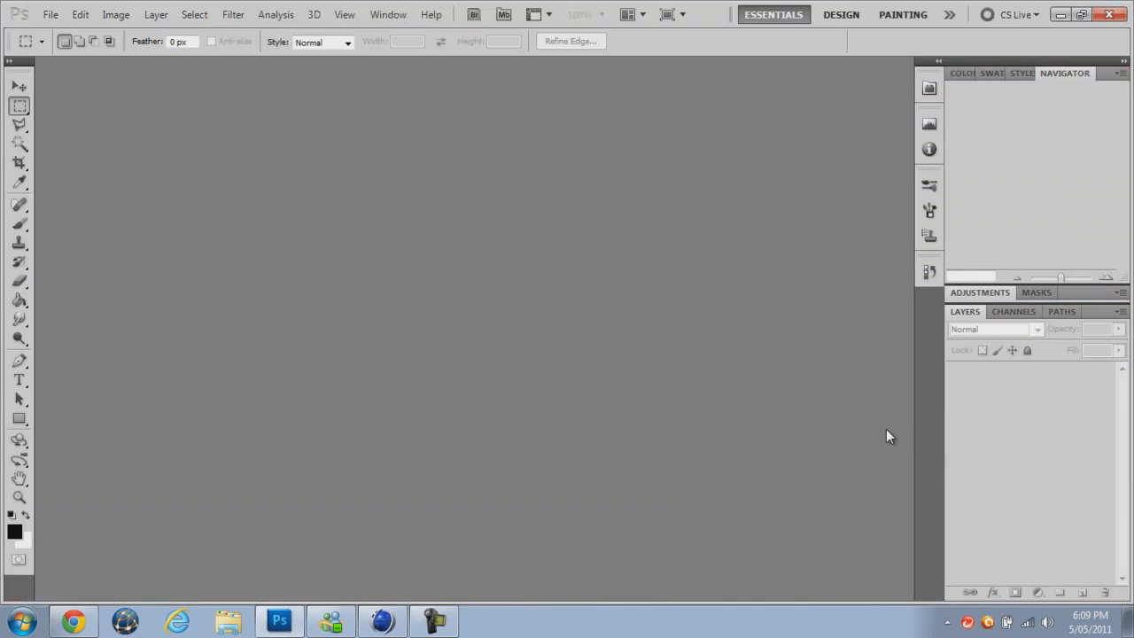
pyautogui.click(49, 15)
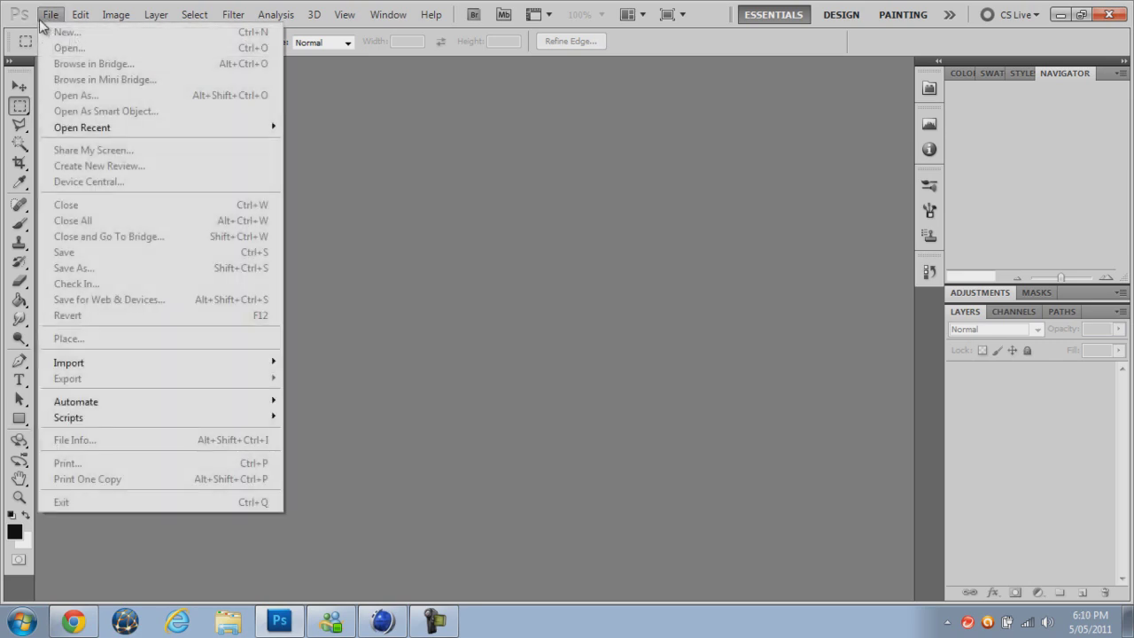
pyautogui.click(12, 85)
pyautogui.click(19, 86)
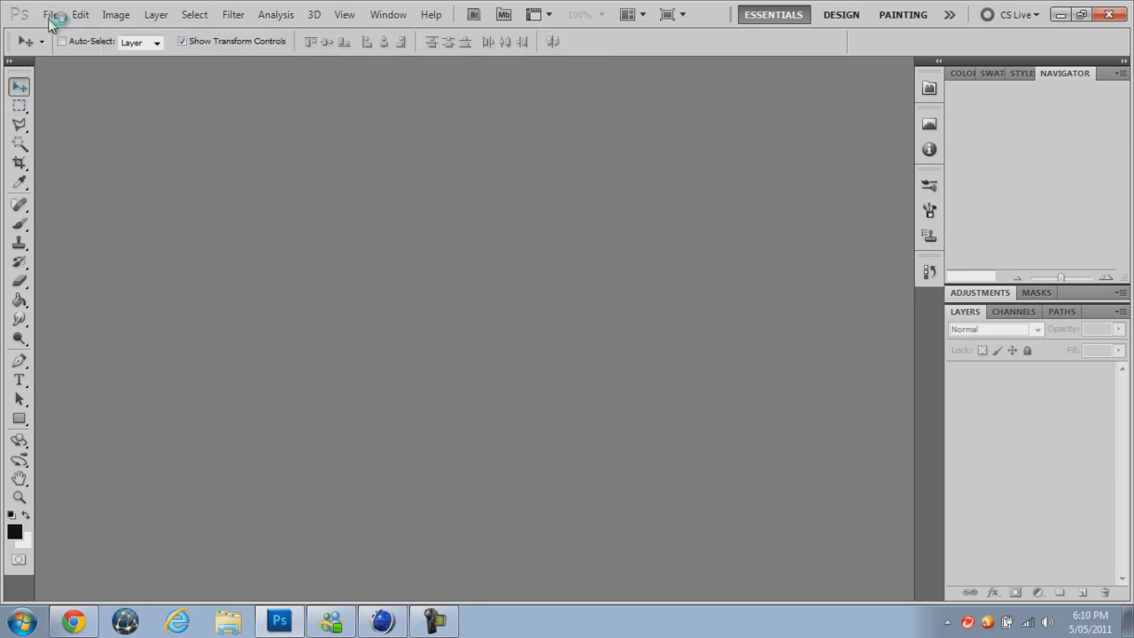
pyautogui.click(51, 15)
pyautogui.moveTo(164, 133)
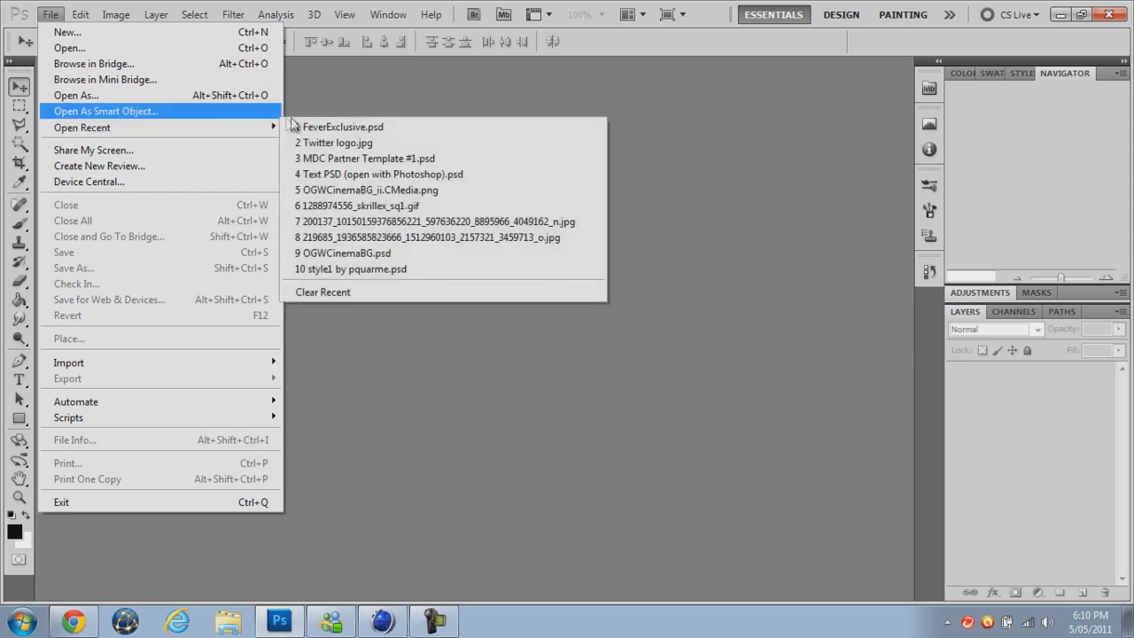
pyautogui.click(330, 127)
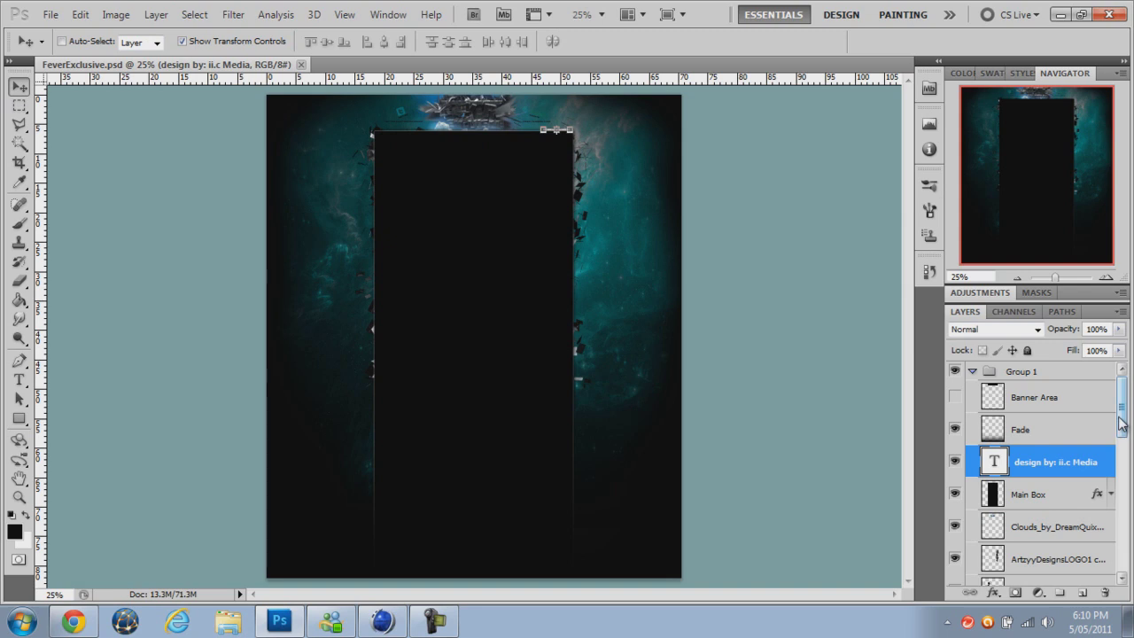
# - Zoom in stepwise through 50%, 66.7% and 100% to 200% on the top banner
pyautogui.click(18, 497)
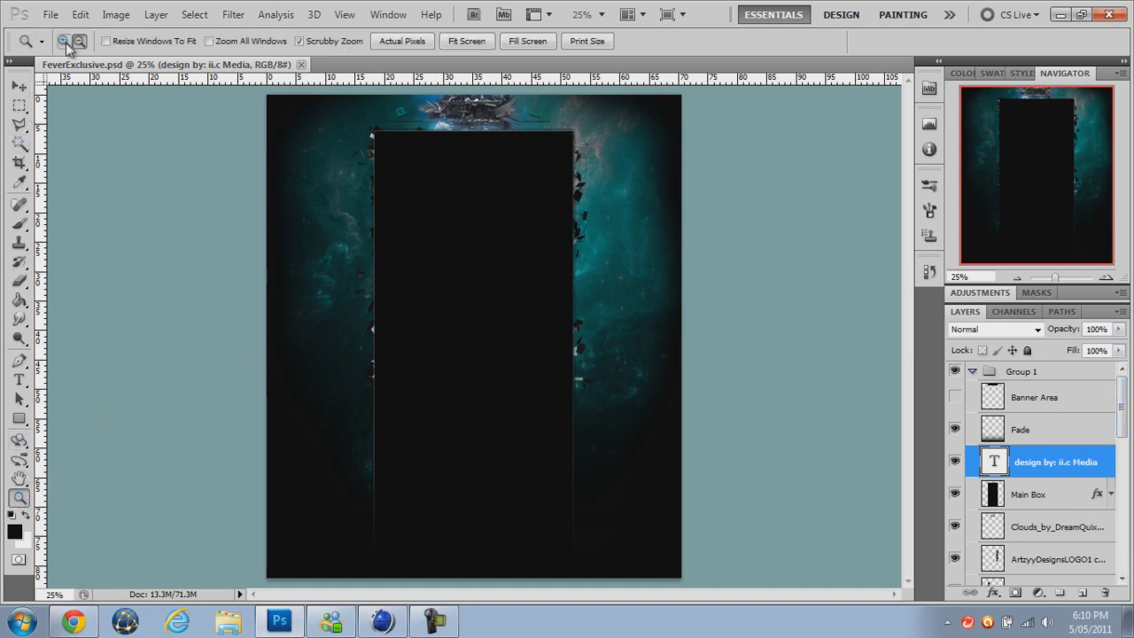
pyautogui.click(481, 324)
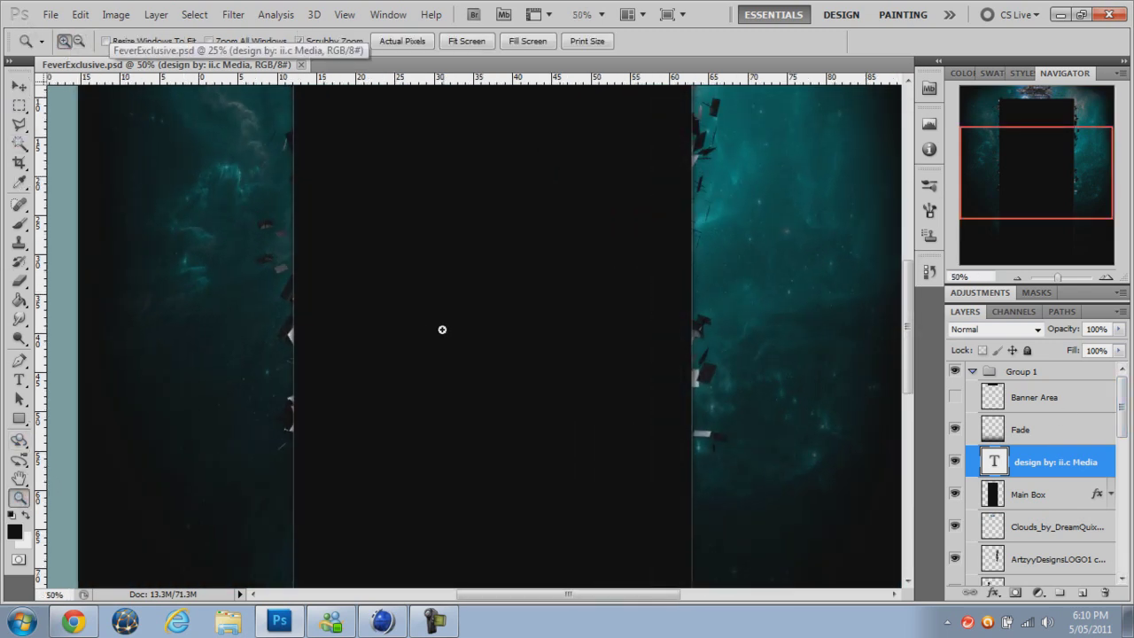
pyautogui.click(442, 329)
pyautogui.click(457, 325)
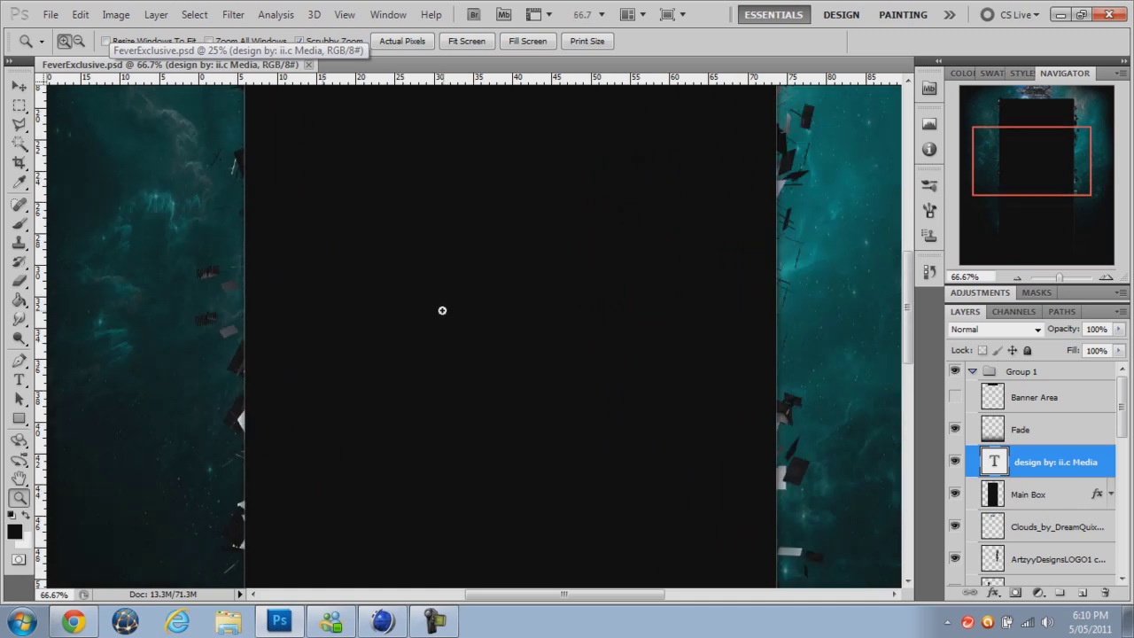
pyautogui.click(446, 300)
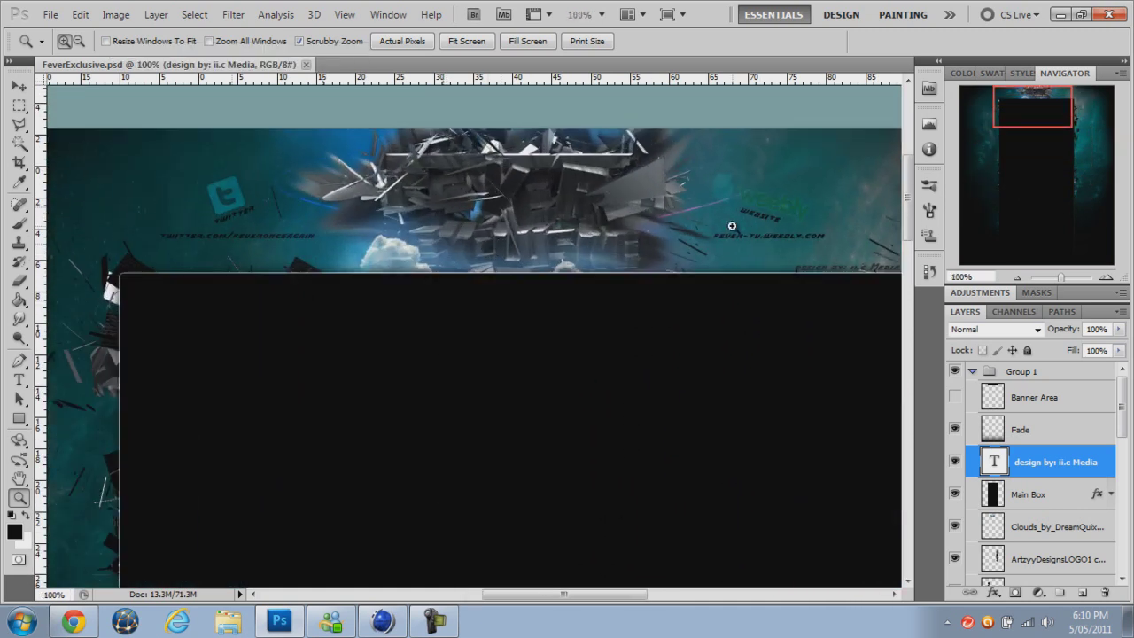
pyautogui.click(731, 226)
# - Pan across the banner and zoom back out to 66.7%
pyautogui.click(19, 86)
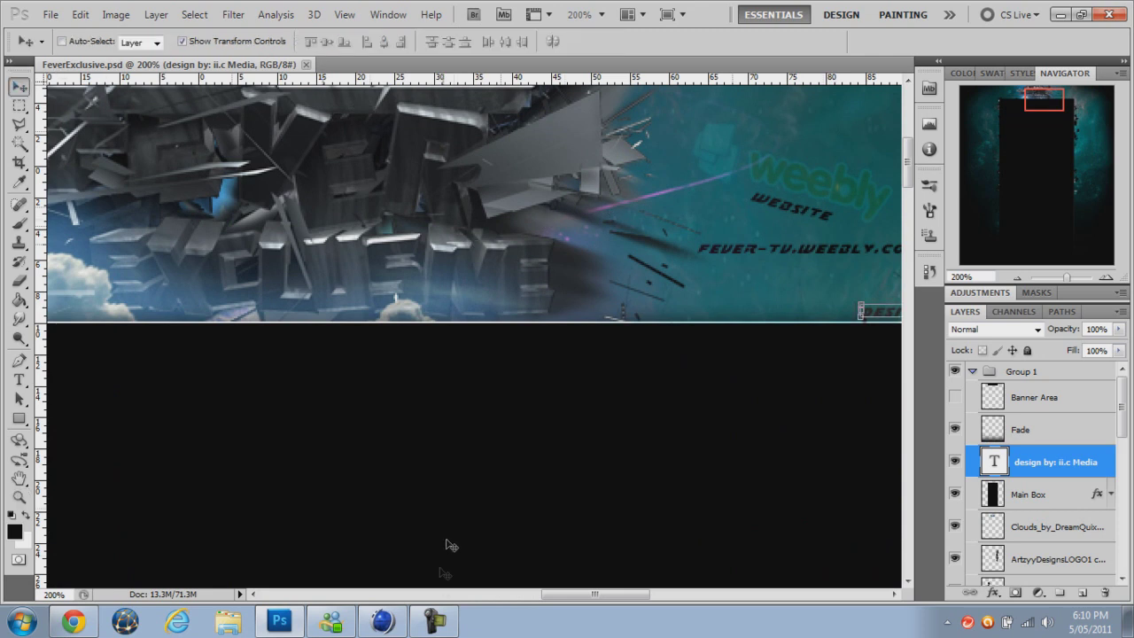
pyautogui.moveTo(564, 593); pyautogui.dragTo(523, 588)
pyautogui.click(19, 494)
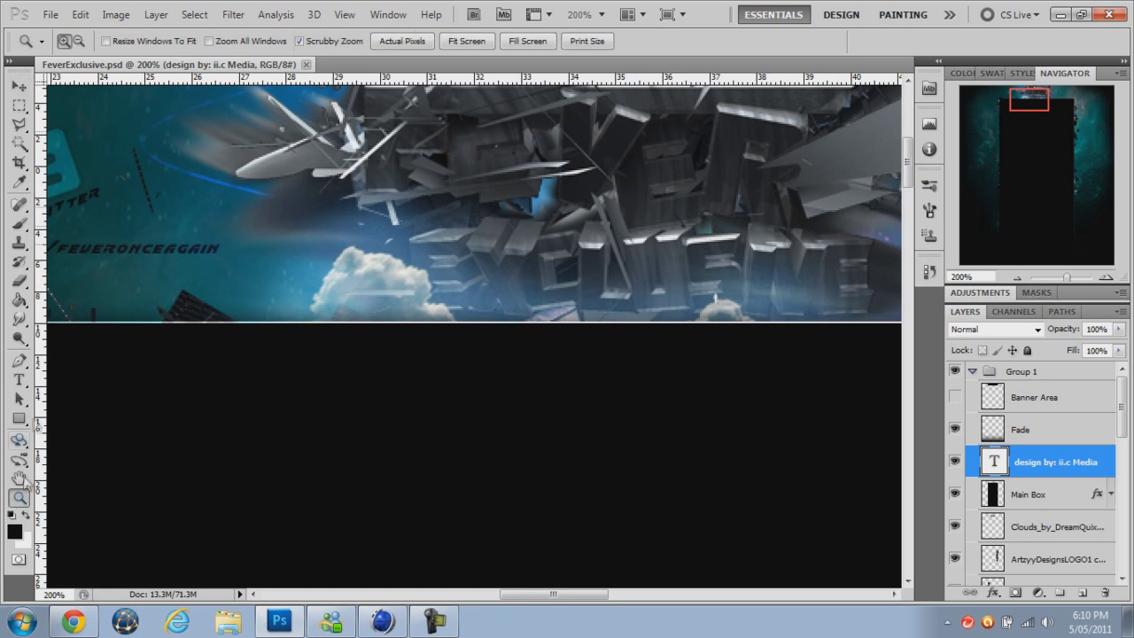
pyautogui.click(273, 250)
pyautogui.click(256, 260)
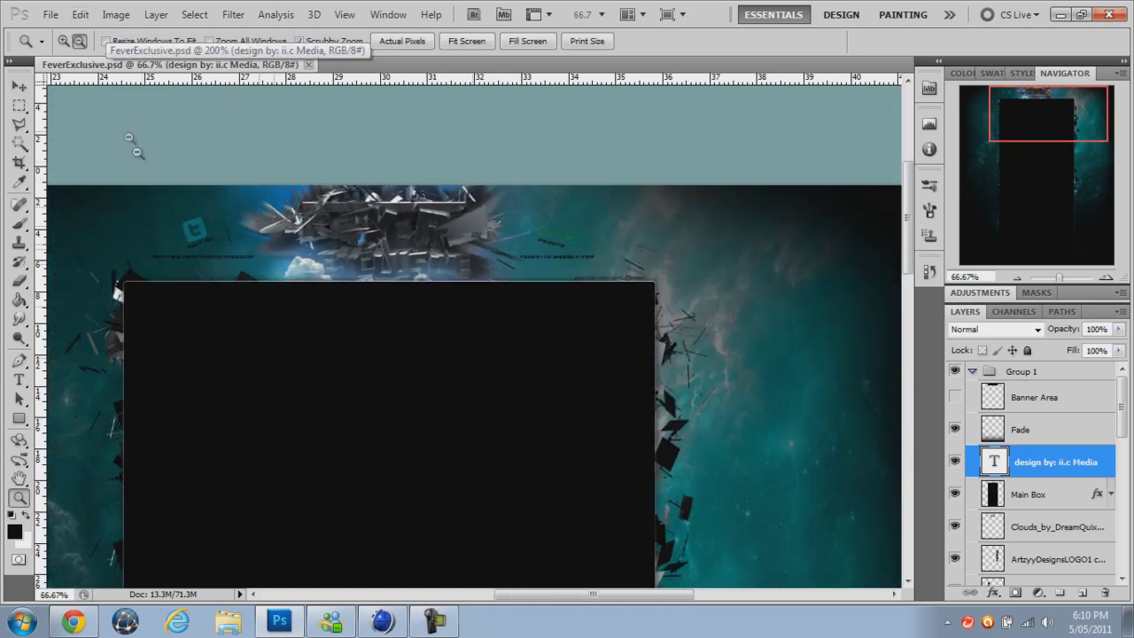
pyautogui.press('v')
pyautogui.click(49, 14)
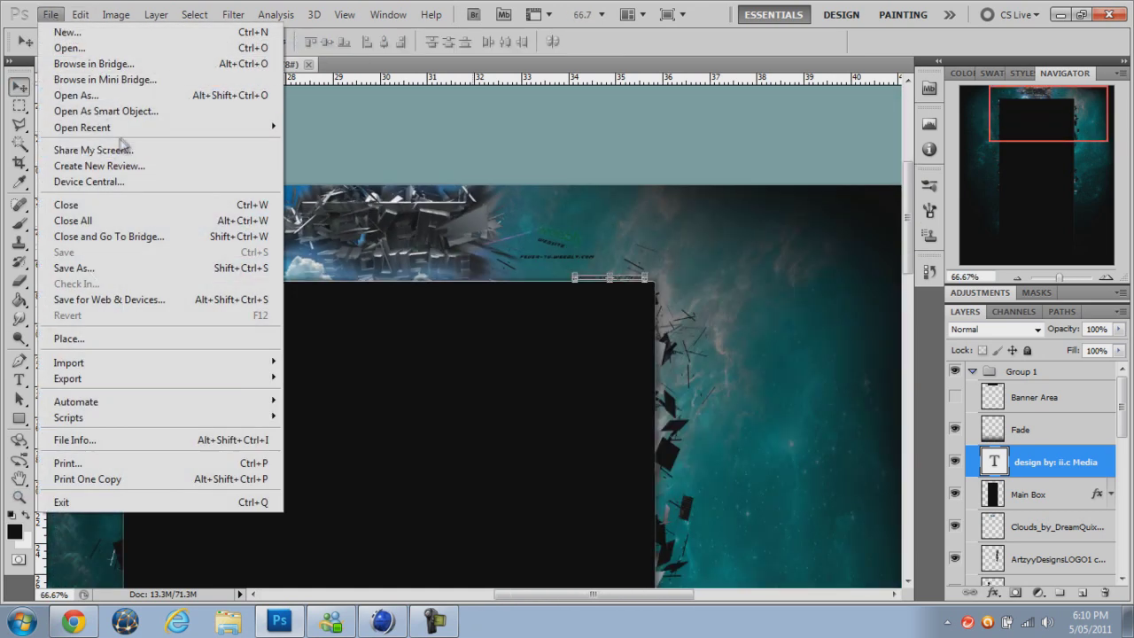
# - Open MDC Partner Template #1.psd from recent files and collapse the Main Box effects list
pyautogui.moveTo(132, 137)
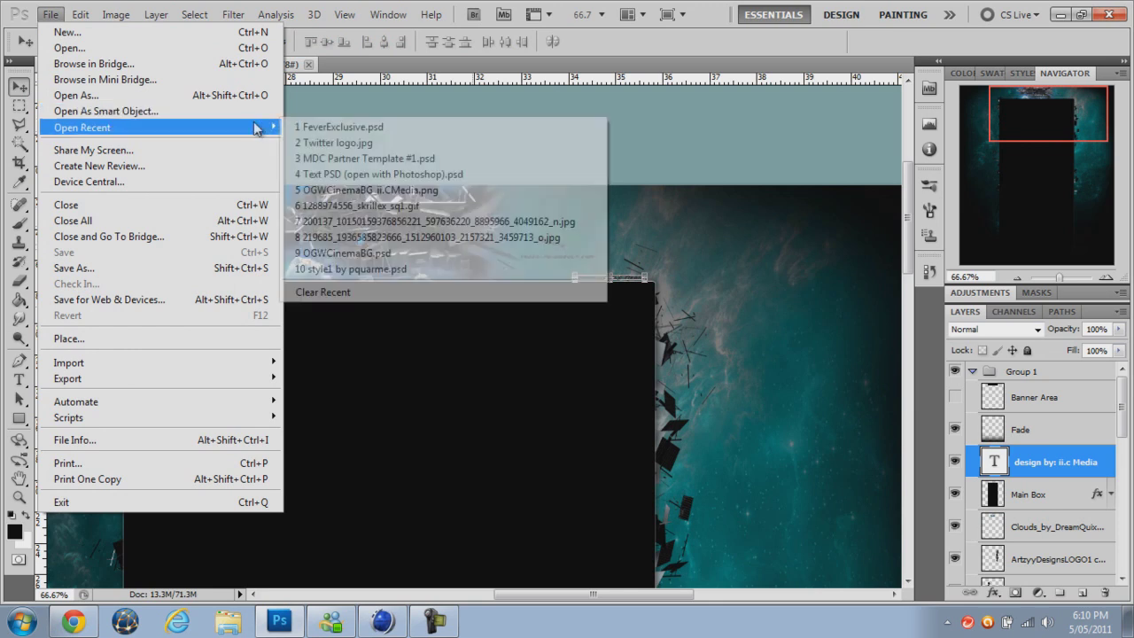
pyautogui.click(361, 159)
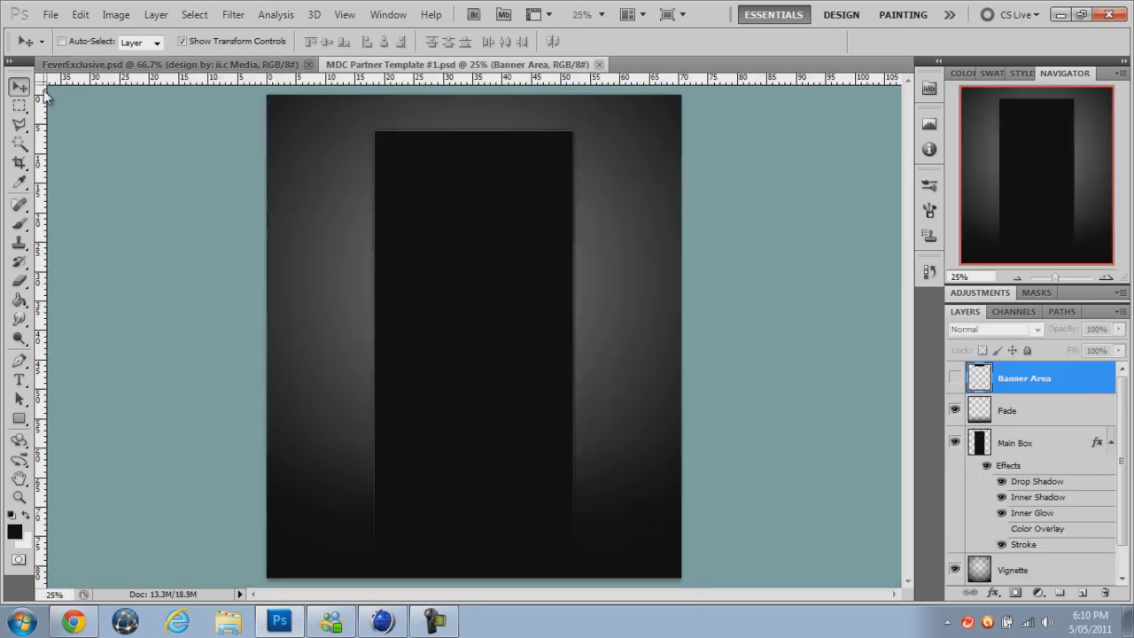
pyautogui.click(1110, 442)
# - Turn the template's Banner Area layer on and zoom in on the banner strip
pyautogui.click(1060, 558)
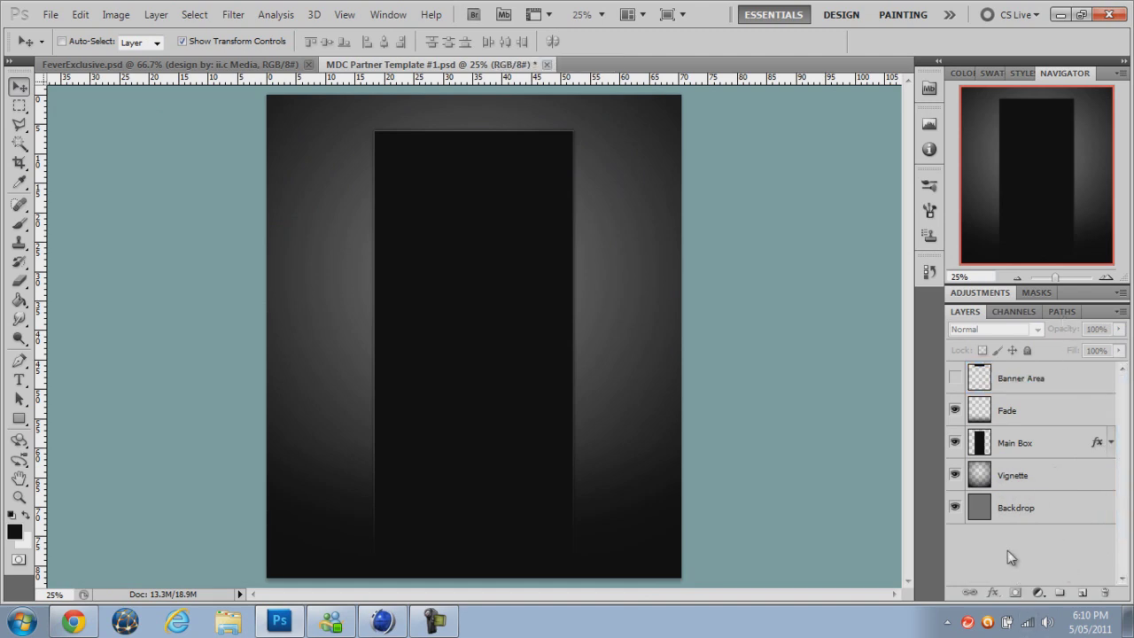
pyautogui.click(954, 379)
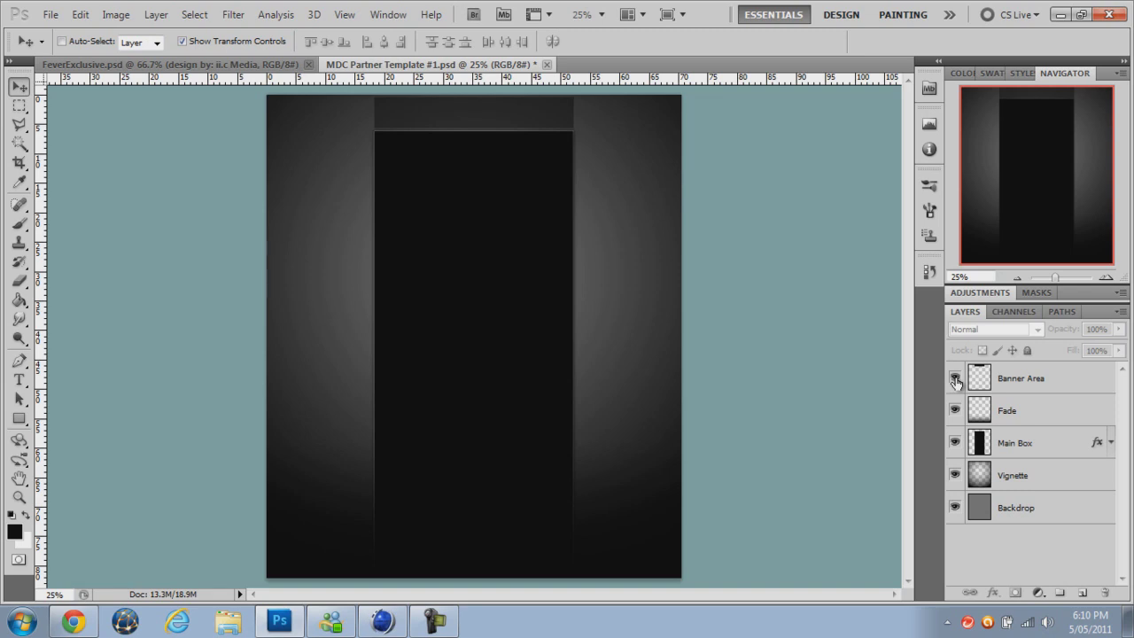
pyautogui.click(955, 380)
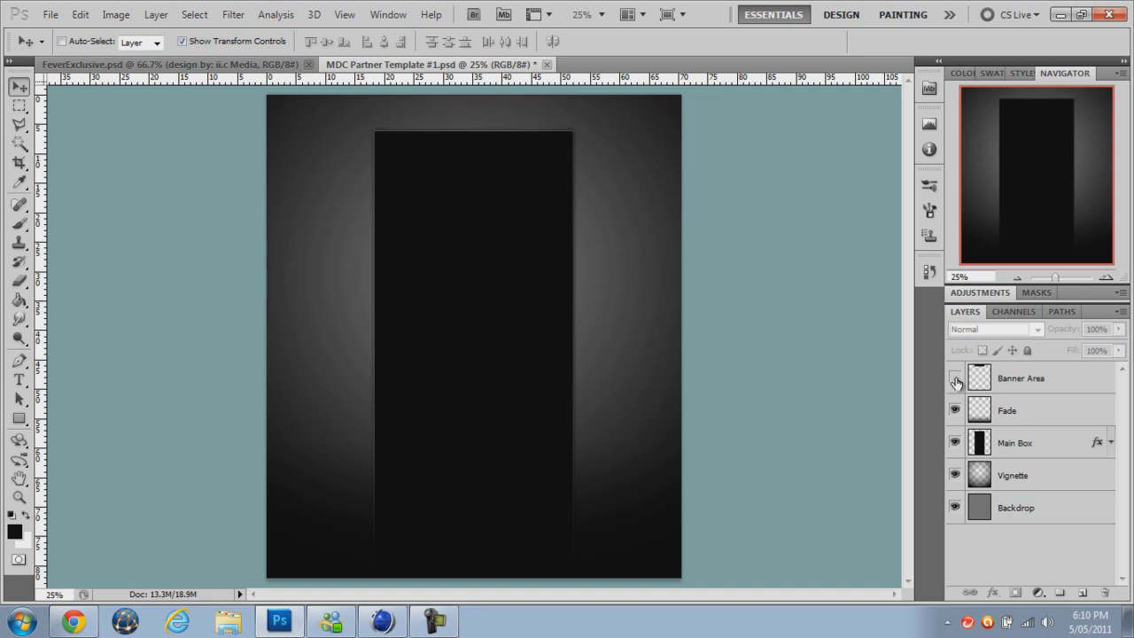
pyautogui.click(955, 379)
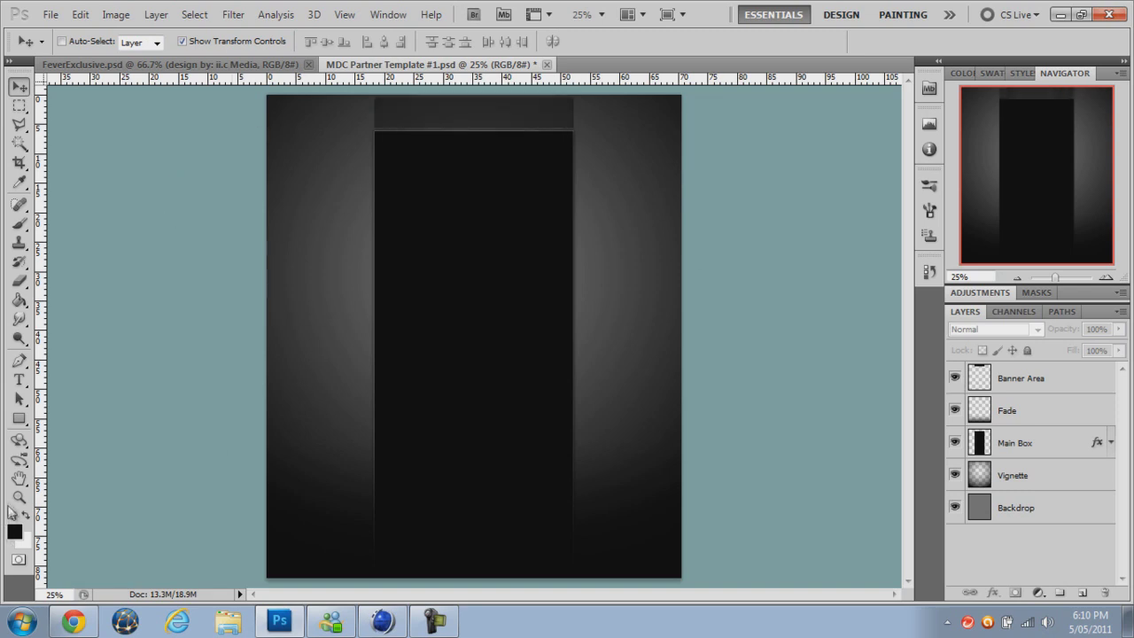
pyautogui.click(19, 496)
pyautogui.moveTo(522, 258); pyautogui.dragTo(254, 127)
# - Decline the incoming Messenger video call and bring up the chat window
pyautogui.click(19, 86)
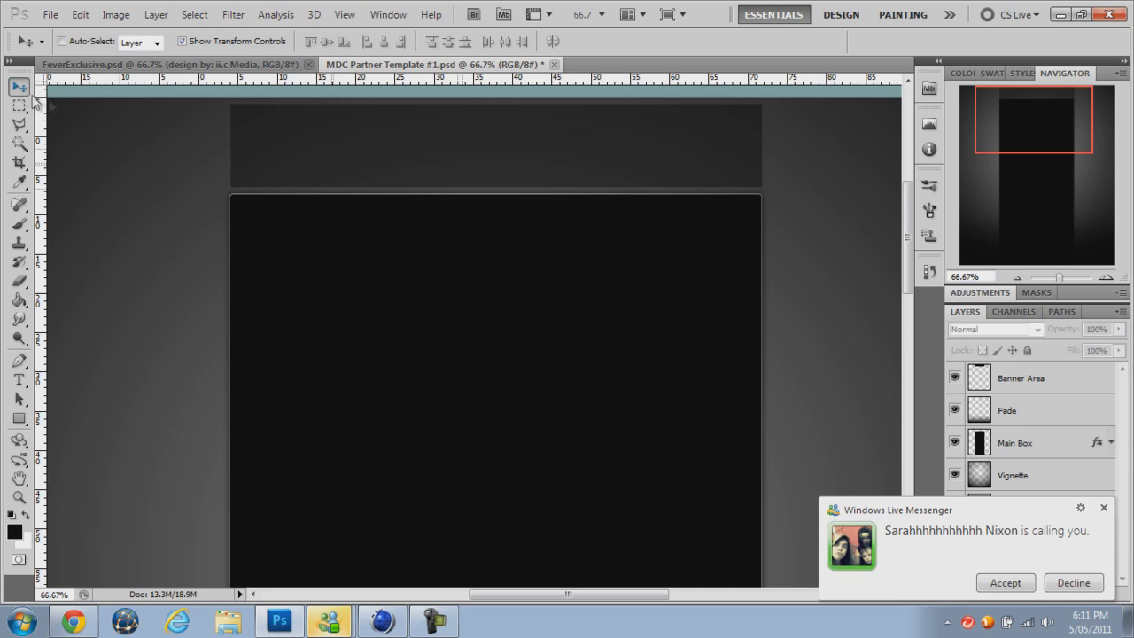
pyautogui.click(1073, 583)
pyautogui.moveTo(329, 620)
pyautogui.click(385, 573)
# - Send the replies 'doing a tut', 'soz', 'lol' and 'love you', then minimize the chat
pyautogui.write('d')
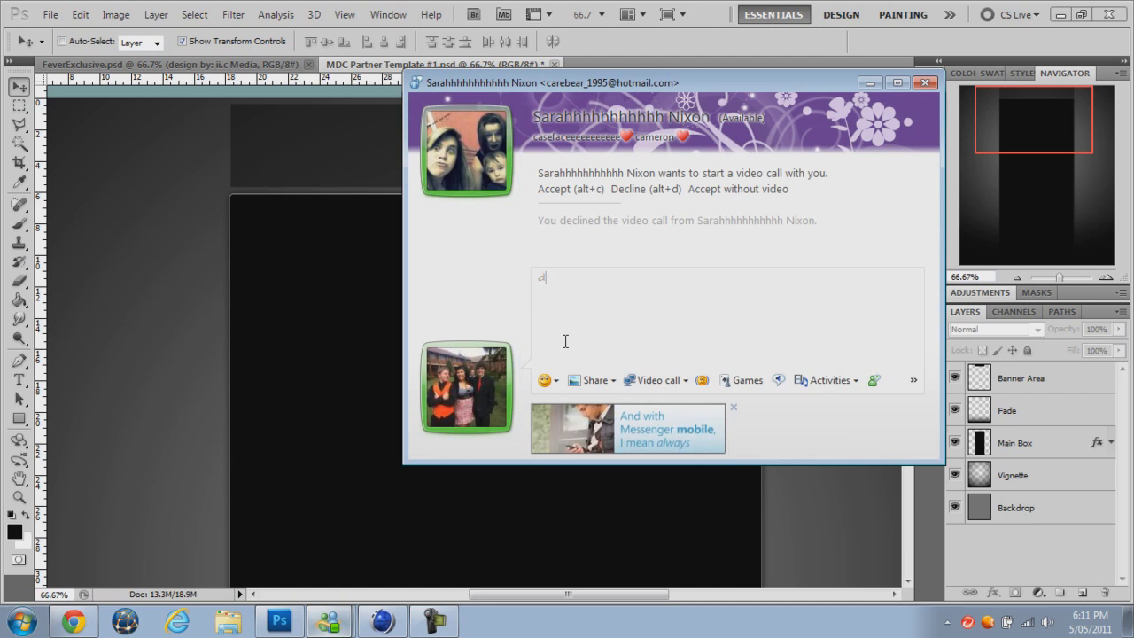
pyautogui.write('oing a tut')
pyautogui.press('Return')
pyautogui.write('eoz')
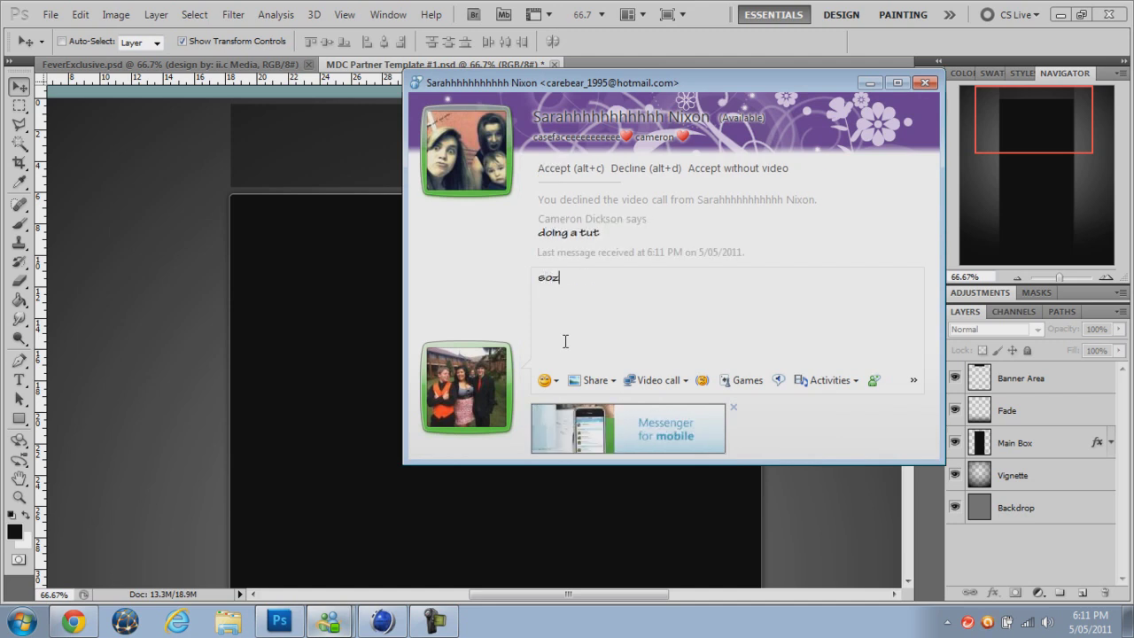
pyautogui.press('Return')
pyautogui.write('lol')
pyautogui.press('Return')
pyautogui.write('love you')
pyautogui.press('Return')
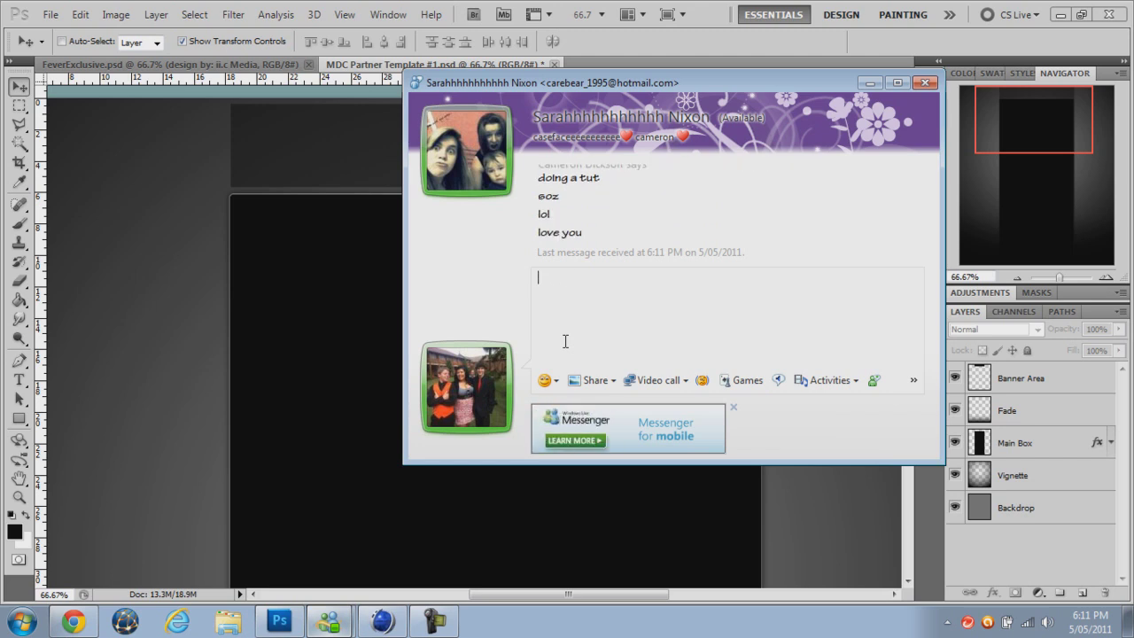
pyautogui.click(870, 82)
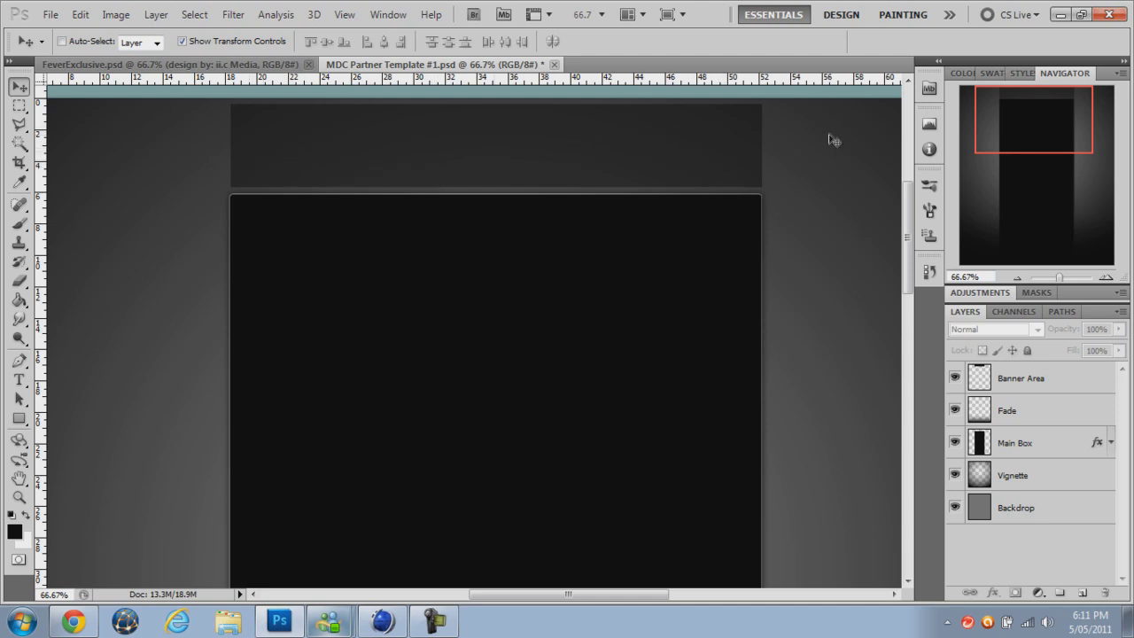
# - Hide the Banner Area layer in the partner template
pyautogui.click(955, 379)
pyautogui.click(955, 379)
pyautogui.click(956, 381)
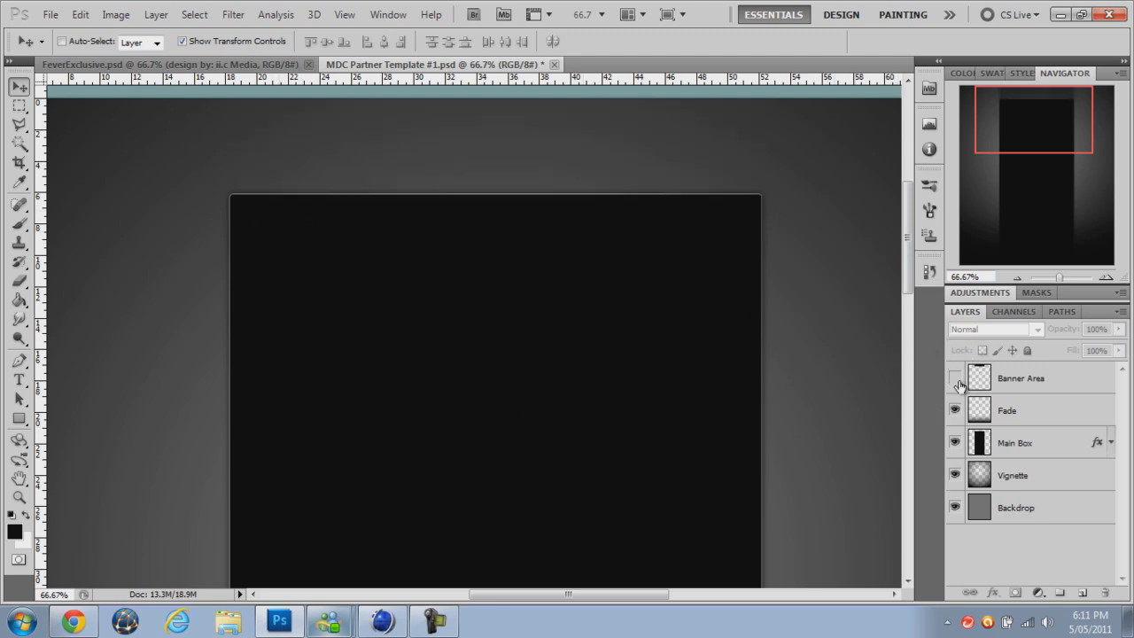
# - Switch to FeverExclusive.psd, close the Messenger chat, and hide its Banner Area layer
pyautogui.click(257, 66)
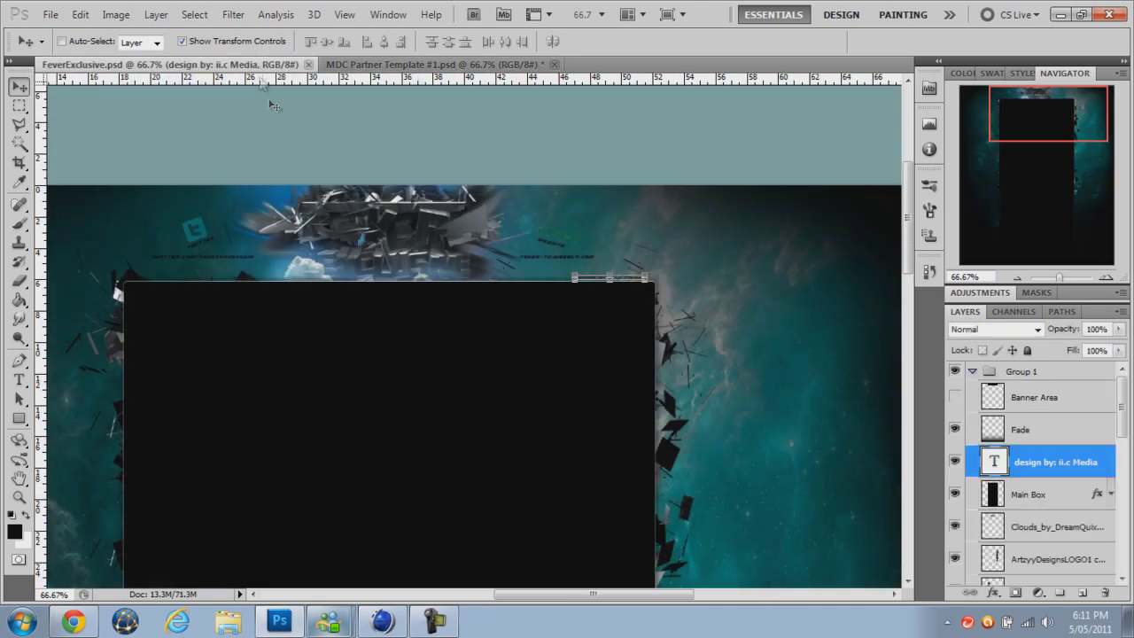
pyautogui.click(954, 398)
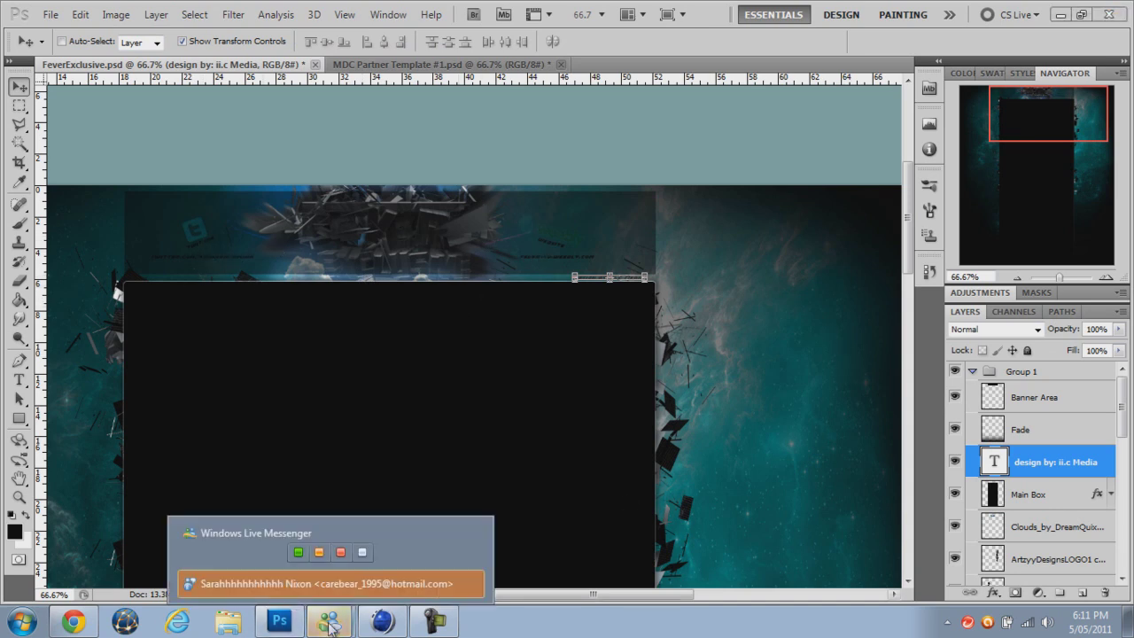
pyautogui.click(376, 578)
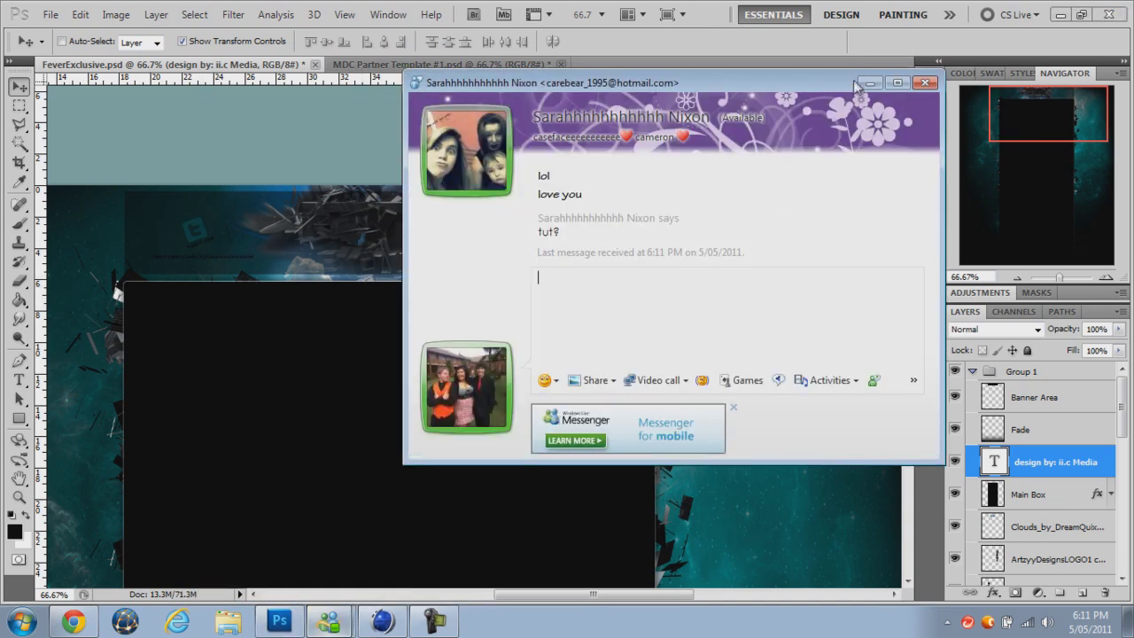
pyautogui.click(924, 82)
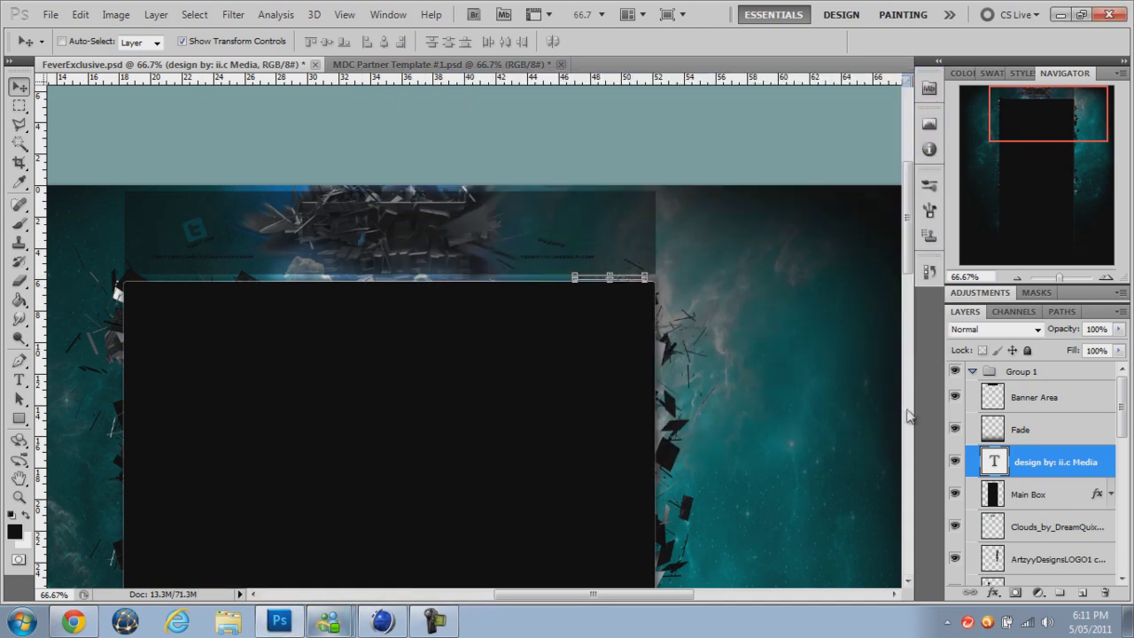
pyautogui.click(953, 400)
pyautogui.moveTo(542, 598); pyautogui.dragTo(513, 599)
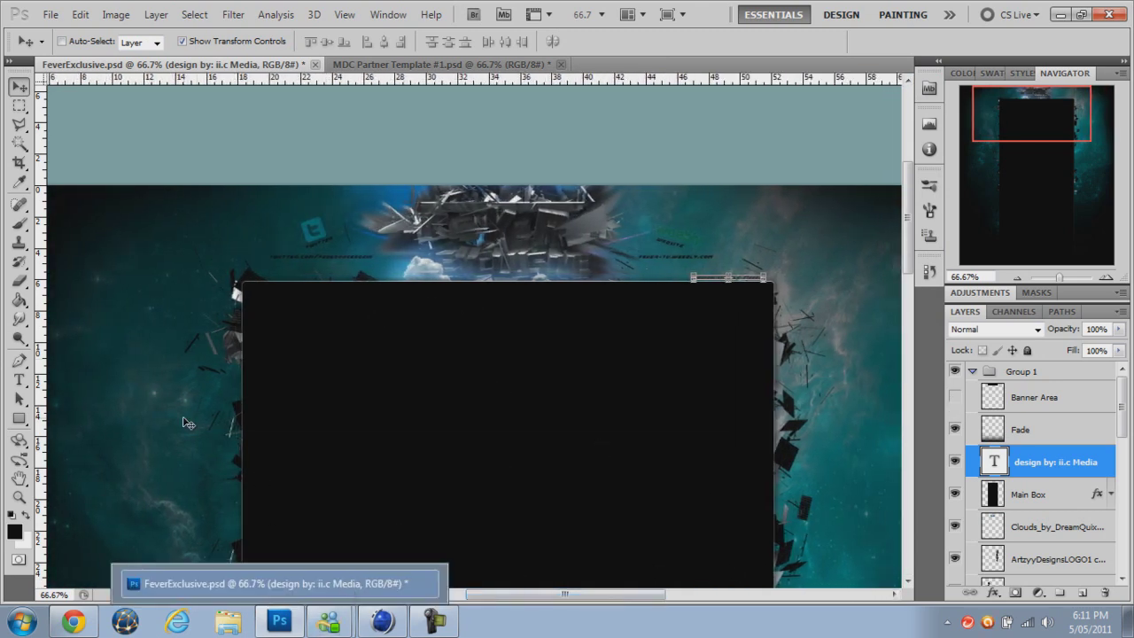
pyautogui.click(50, 15)
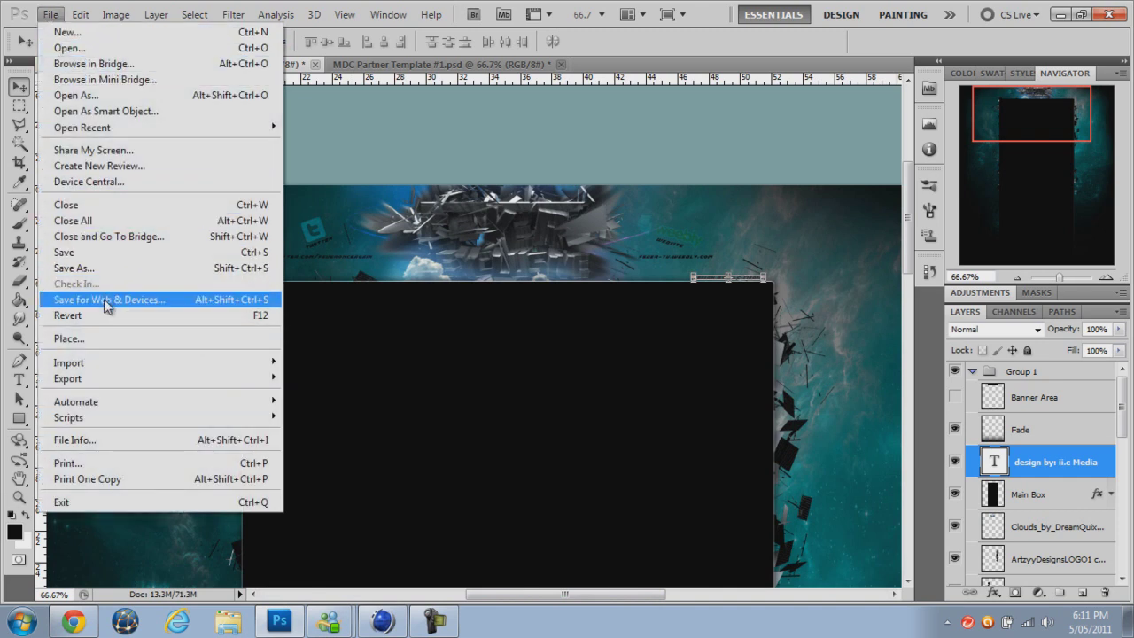
pyautogui.click(112, 300)
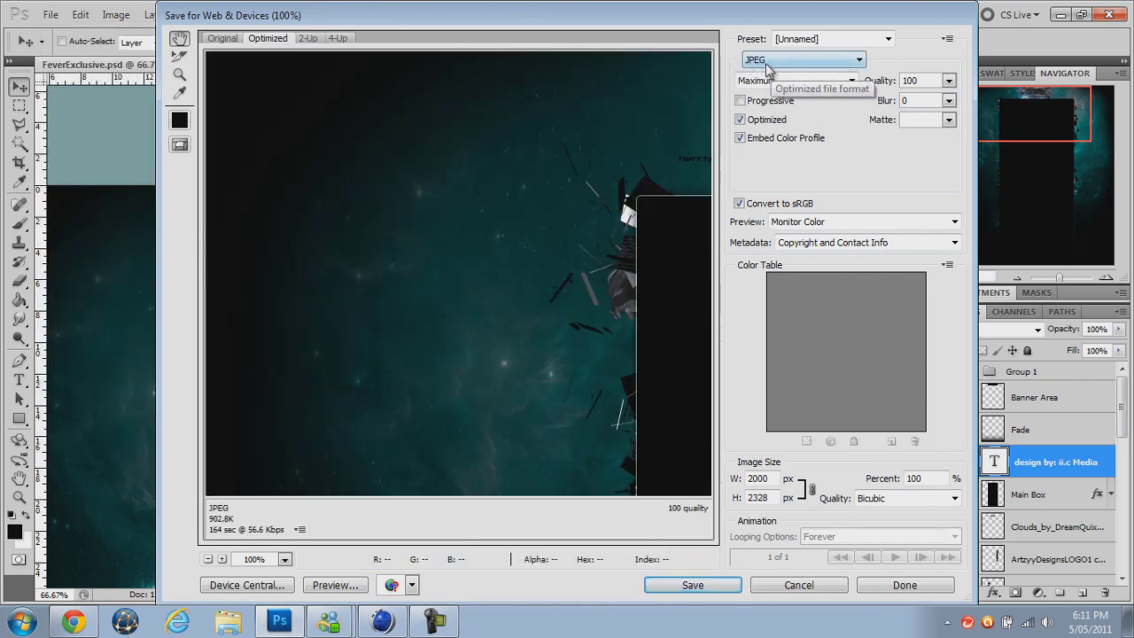
pyautogui.click(770, 62)
pyautogui.click(808, 167)
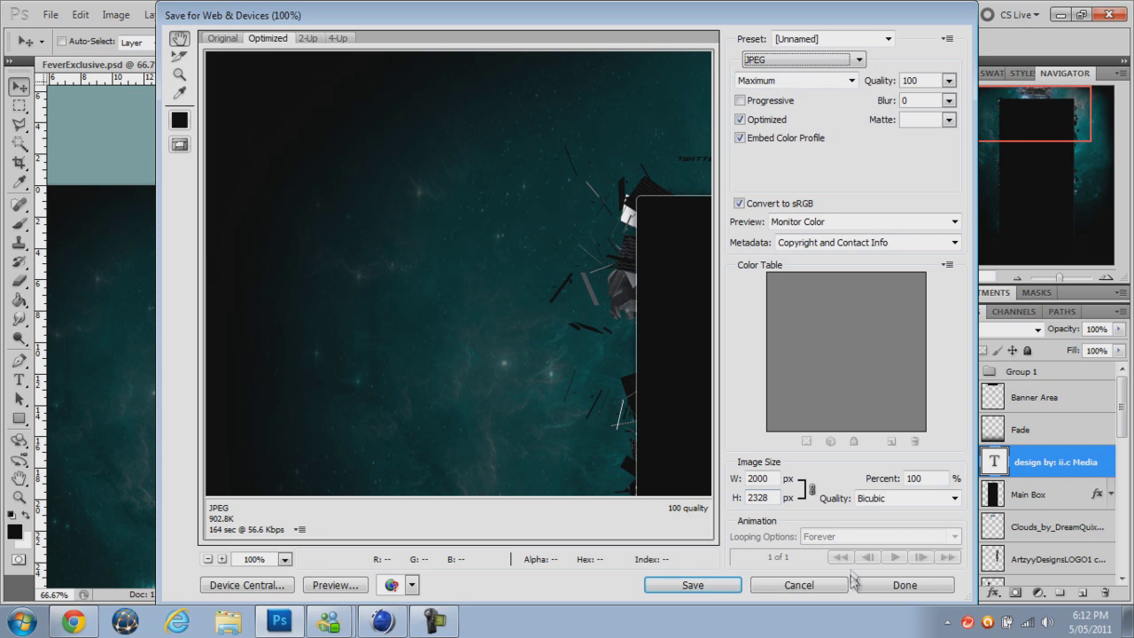
pyautogui.click(798, 585)
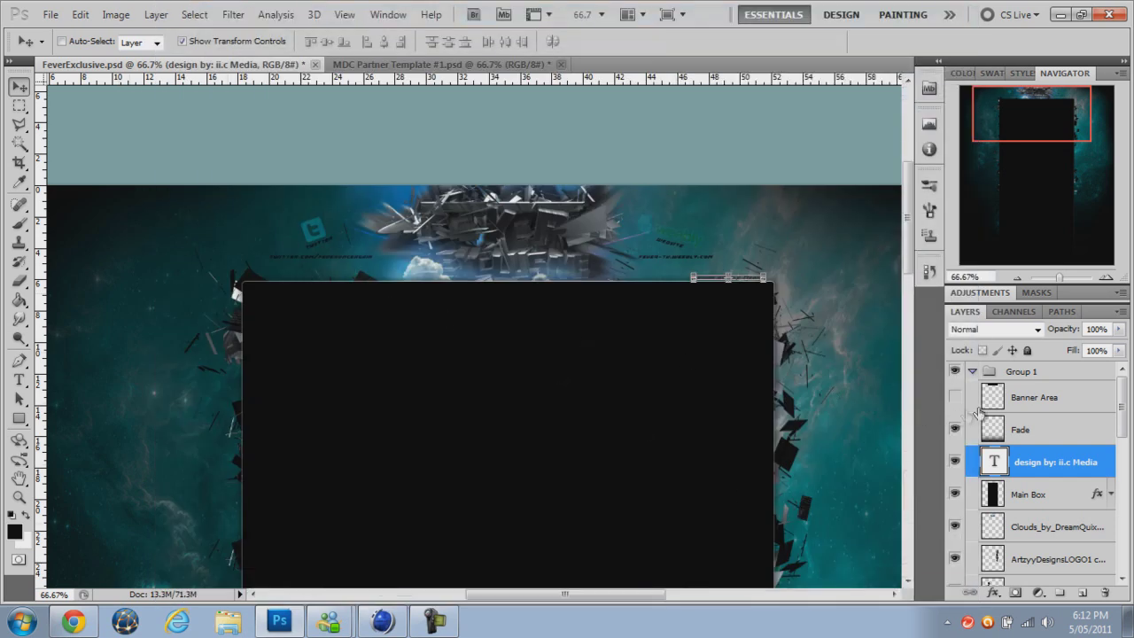
# - Load a selection from the Banner Area layer and Copy Merged the header artwork
pyautogui.click(1031, 399)
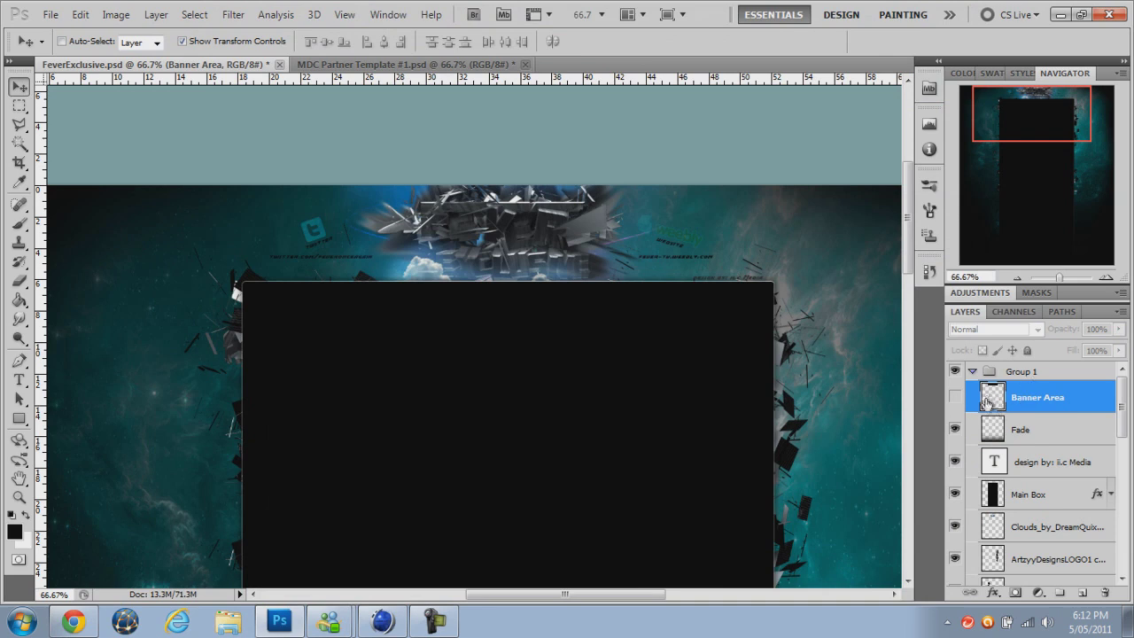
pyautogui.click(954, 397)
pyautogui.click(954, 397)
pyautogui.keyDown('ctrl'); pyautogui.click(992, 398); pyautogui.keyUp('ctrl')
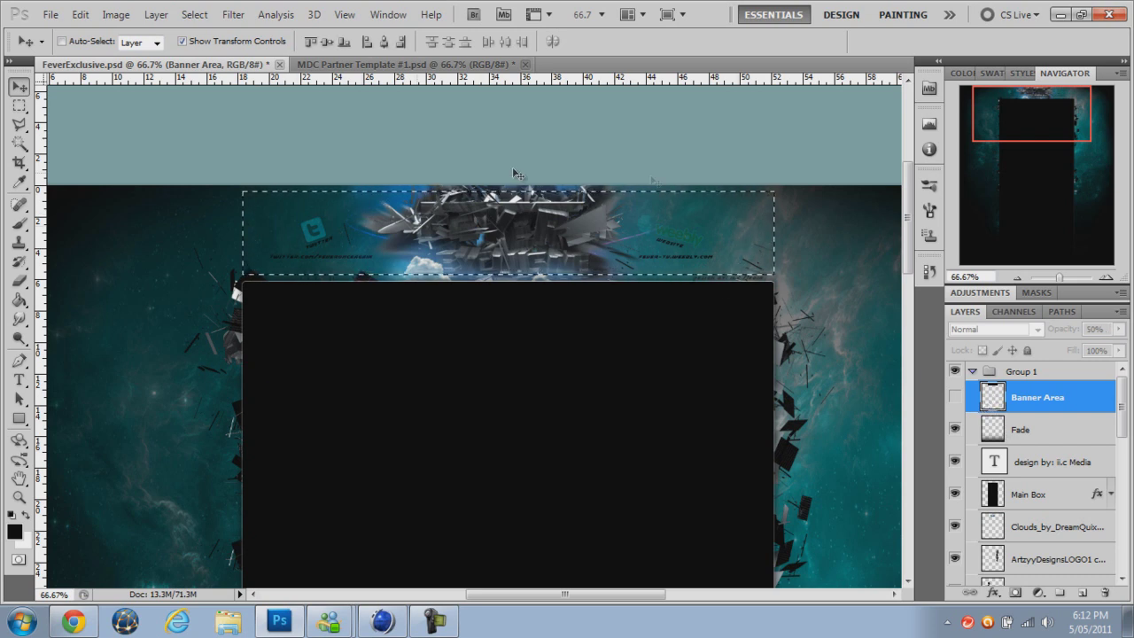
pyautogui.click(116, 17)
pyautogui.moveTo(85, 18)
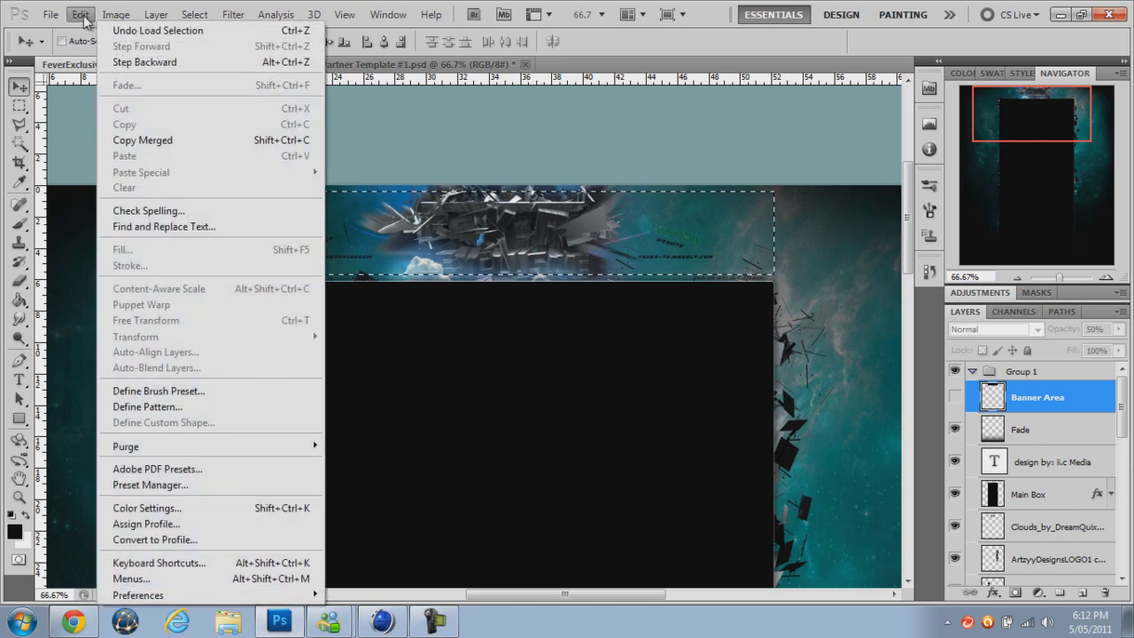
pyautogui.click(148, 146)
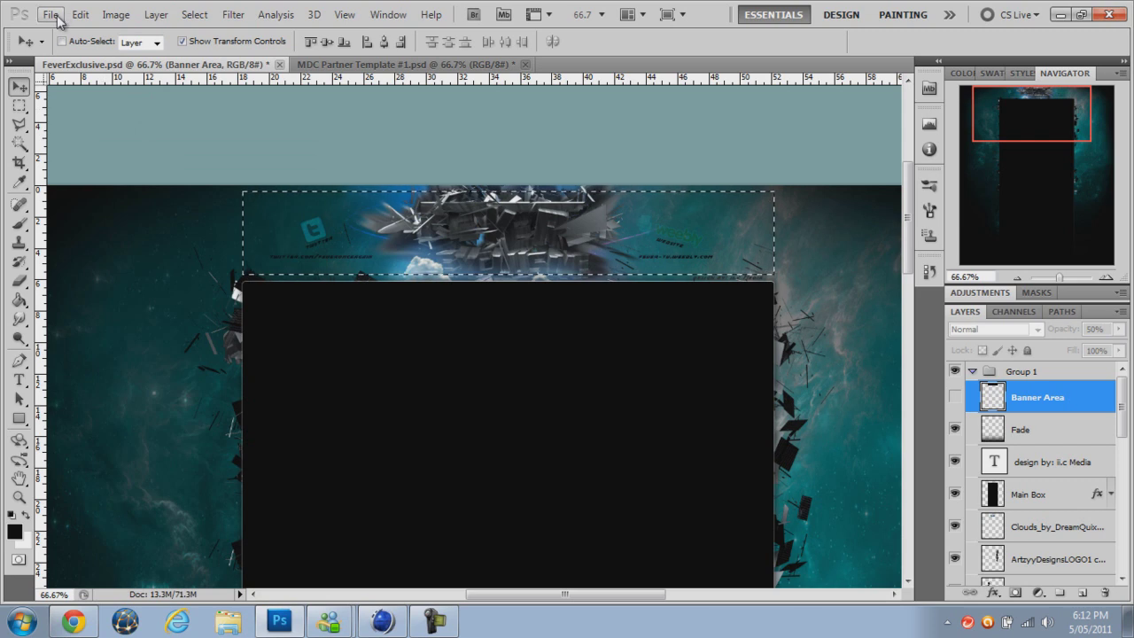
pyautogui.click(50, 15)
# - Create a new 960×150 document and paste the copied banner into it
pyautogui.click(68, 30)
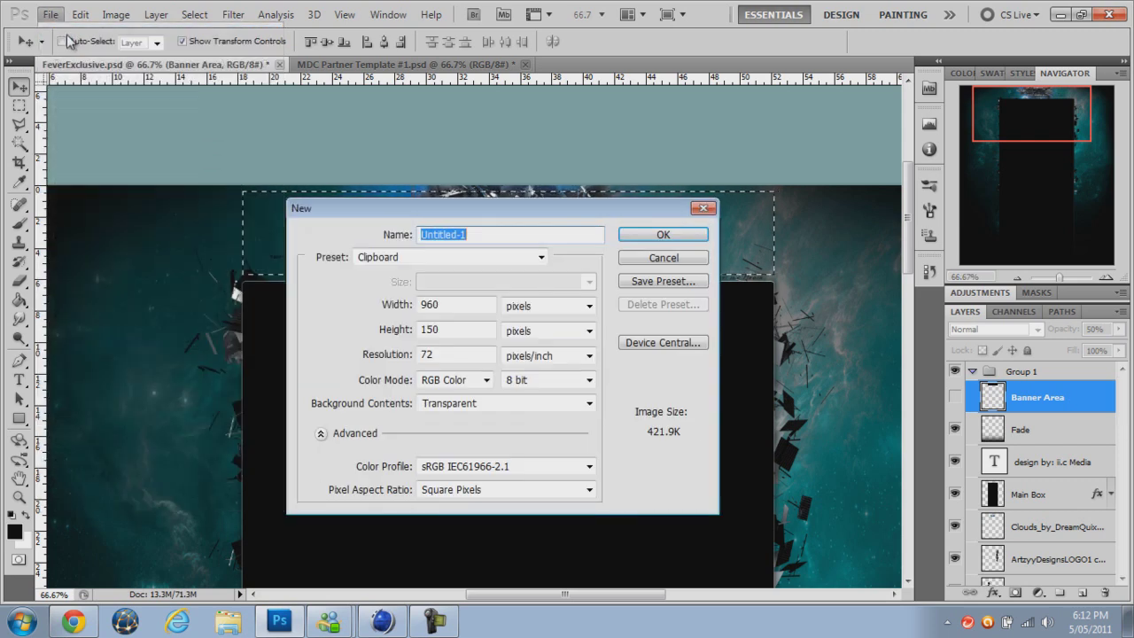
pyautogui.doubleClick(462, 303)
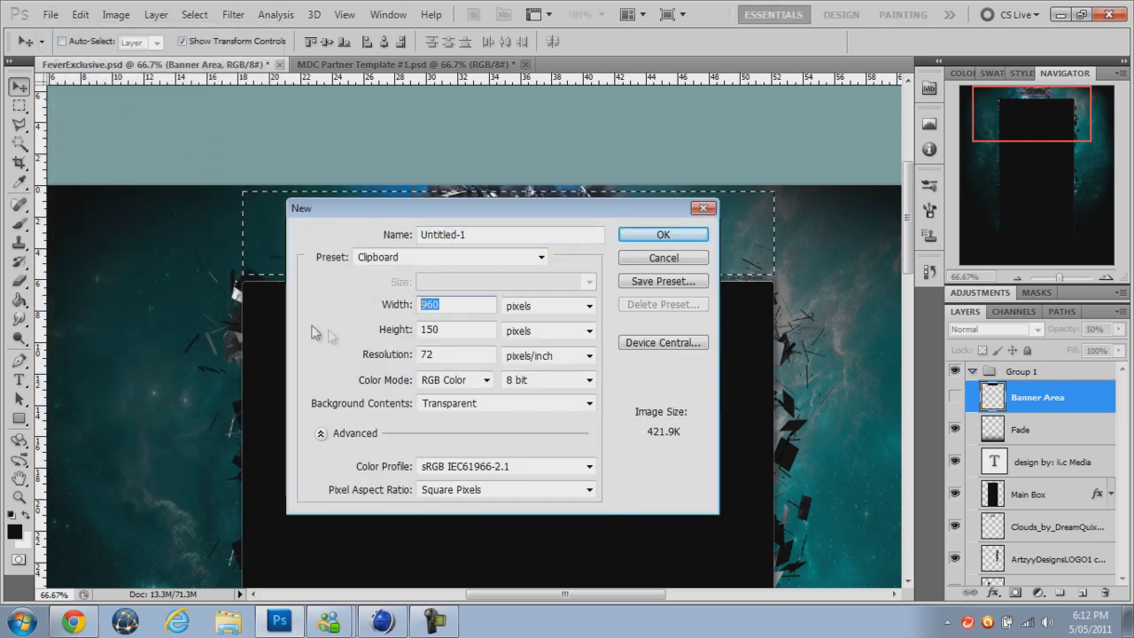
pyautogui.doubleClick(466, 331)
pyautogui.click(665, 234)
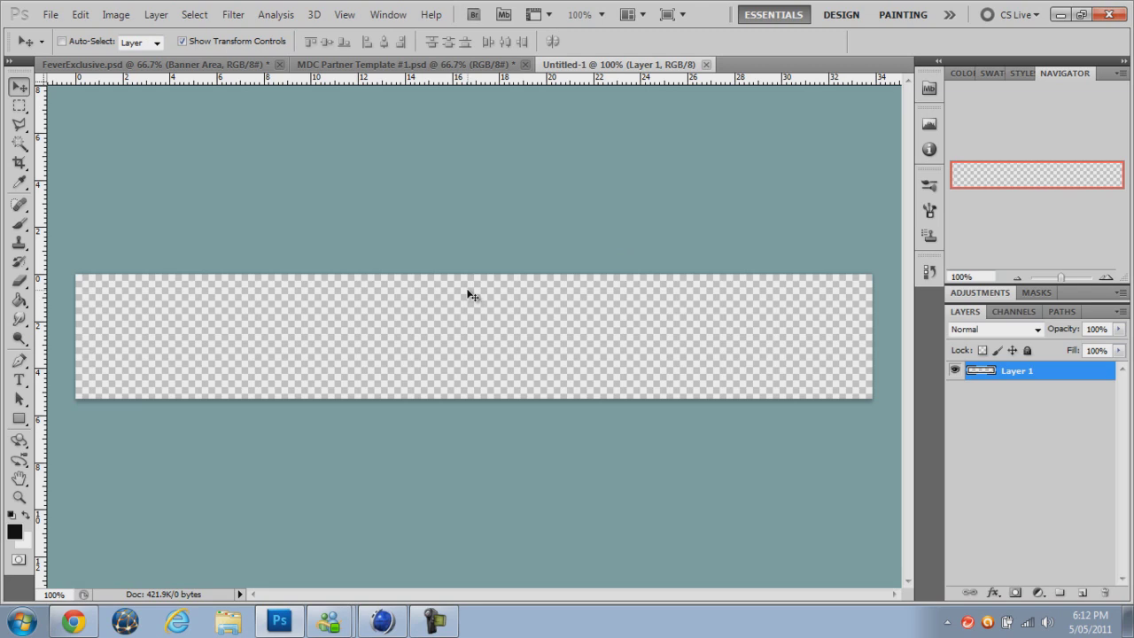
pyautogui.hotkey('ctrl', 'v')
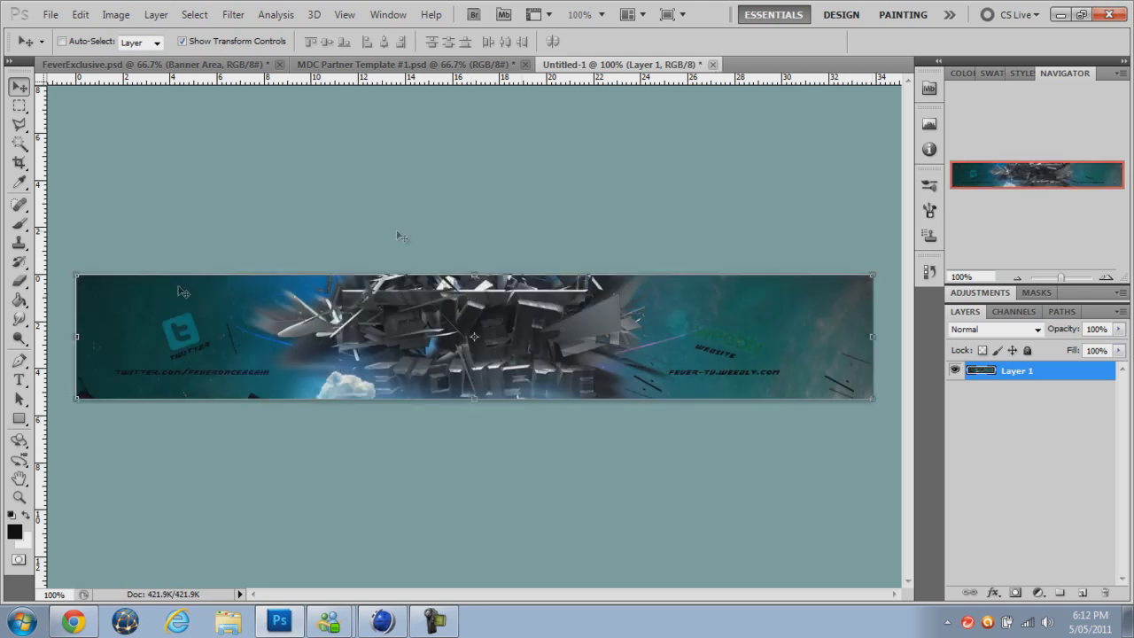
# - Preview Save for Web, cancel, close Untitled-1 unsaved, and clear the selection
pyautogui.click(51, 14)
pyautogui.click(137, 303)
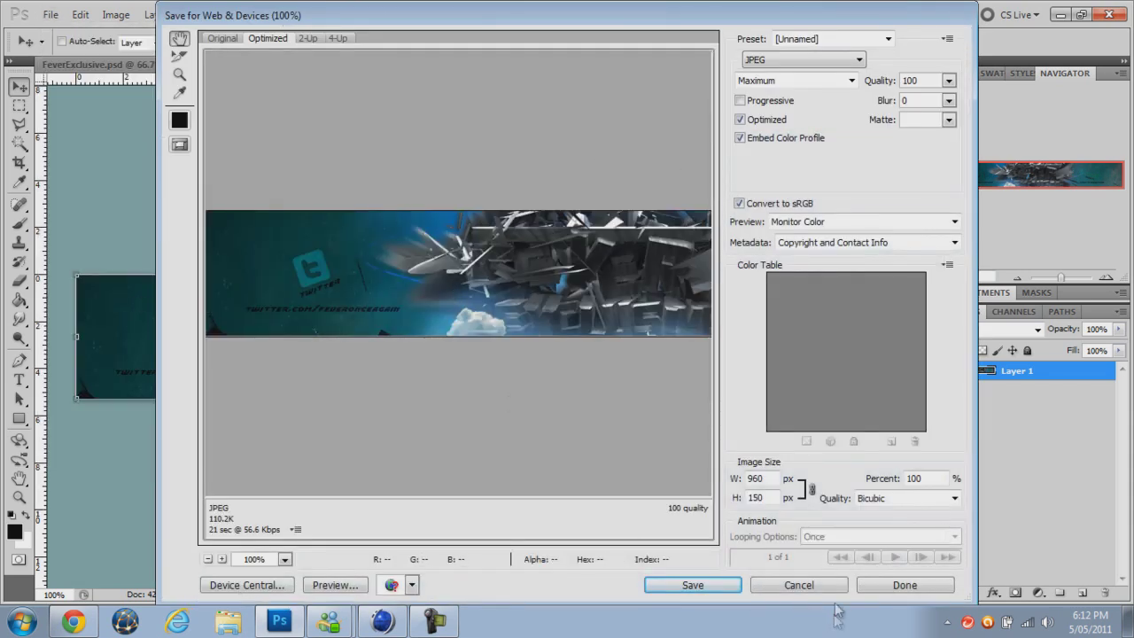
pyautogui.click(797, 585)
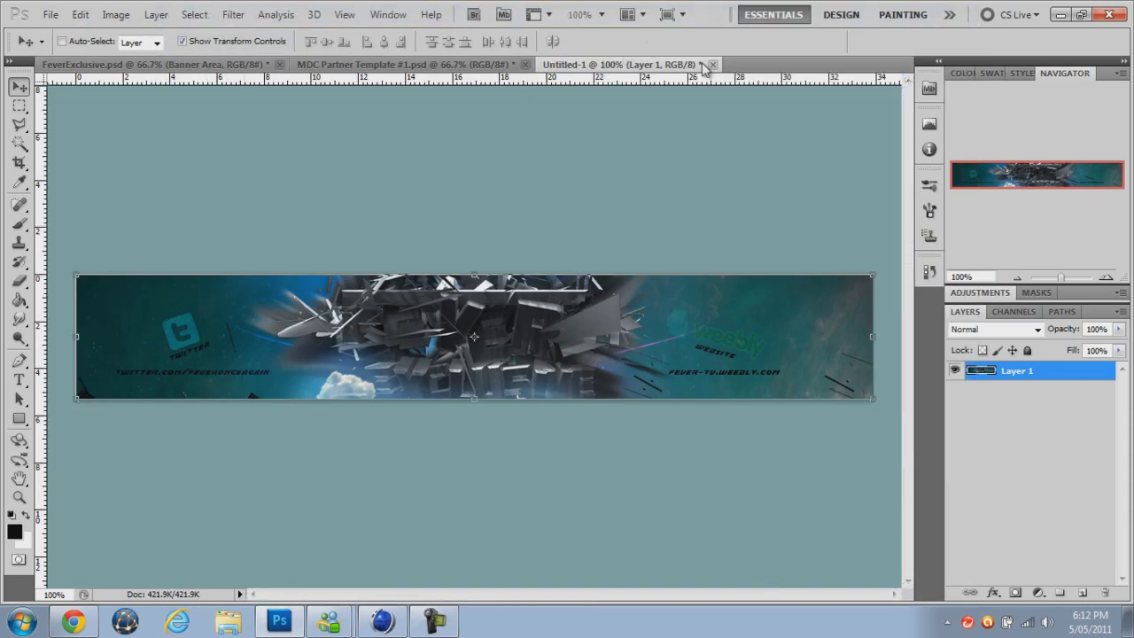
pyautogui.click(711, 64)
pyautogui.click(574, 246)
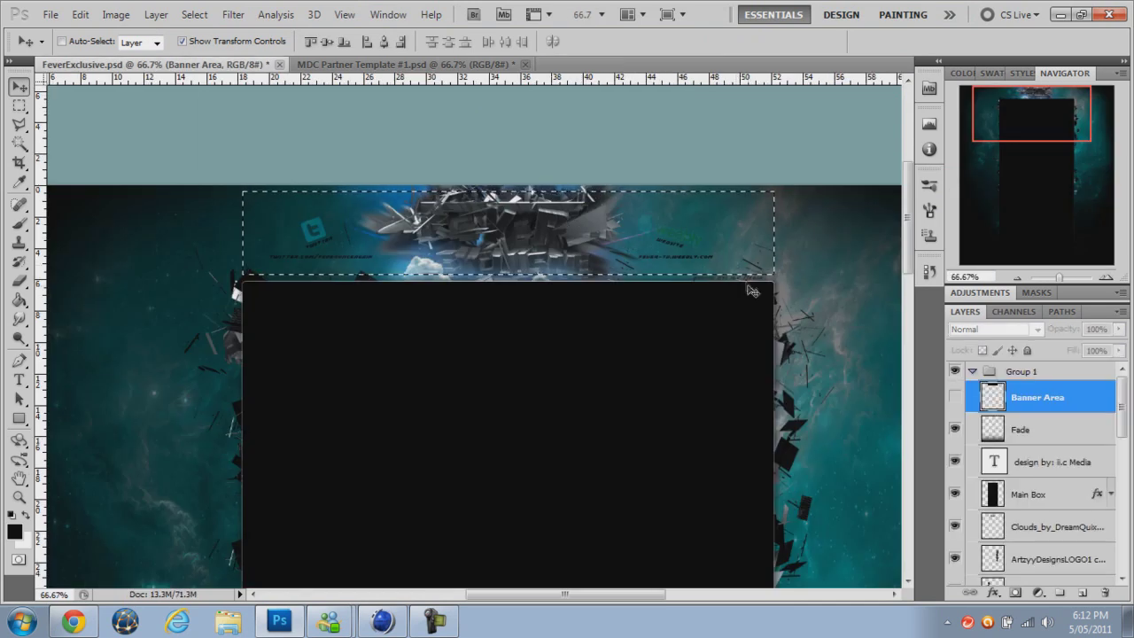
pyautogui.click(19, 105)
pyautogui.hotkey('ctrl', 'd')
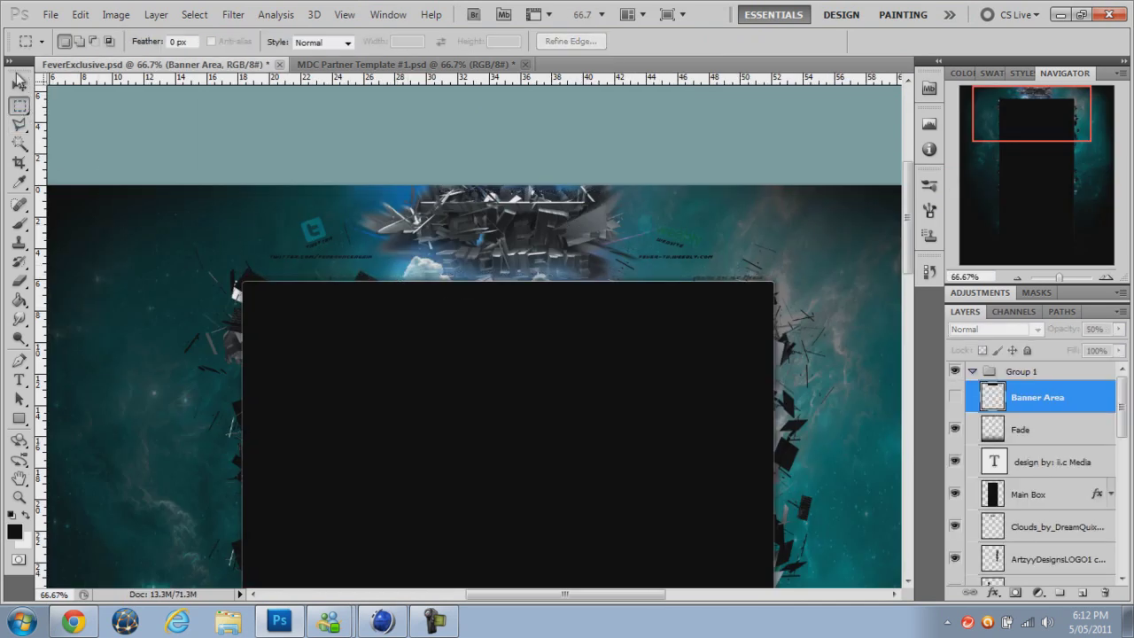
pyautogui.click(20, 86)
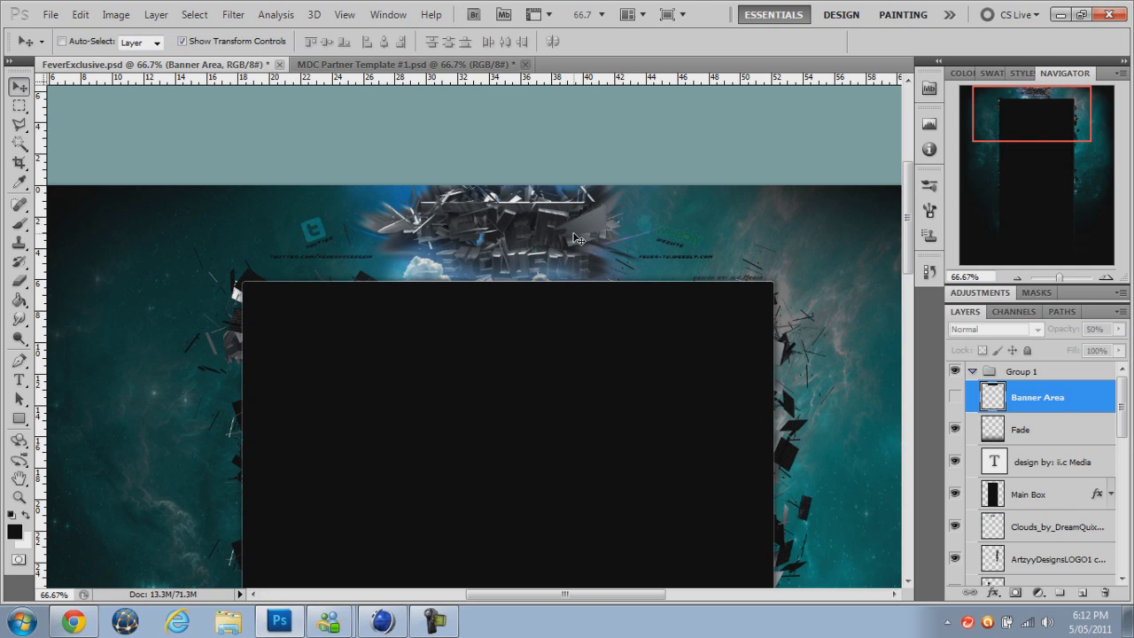